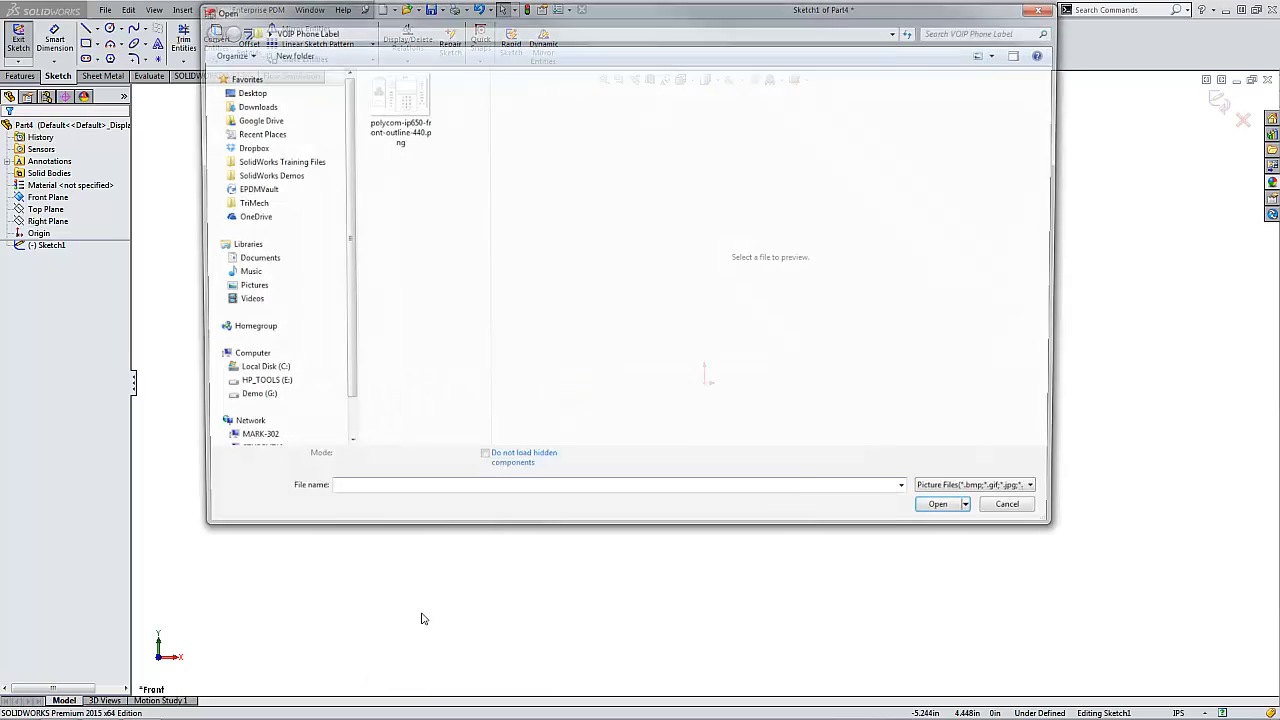
# - Insert the picture polycom-ip650-front-outline-440.png into the sketch
pyautogui.doubleClick(400, 117)
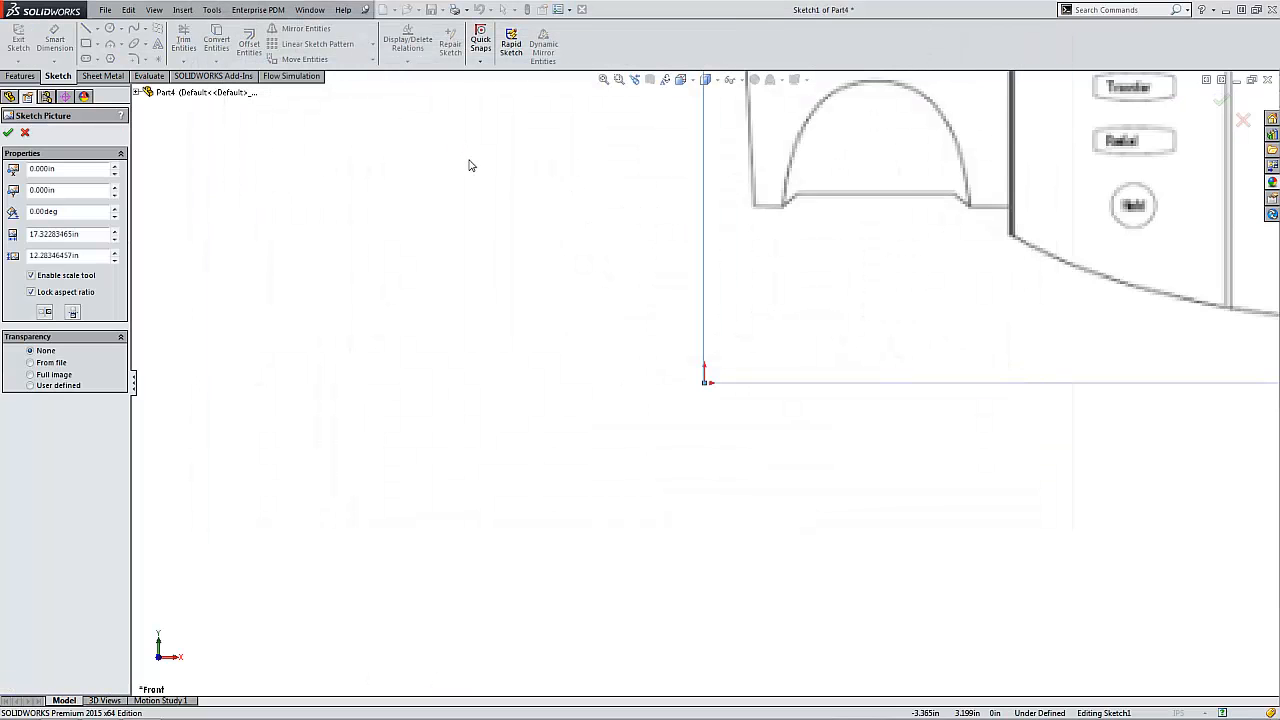
pyautogui.press('f')
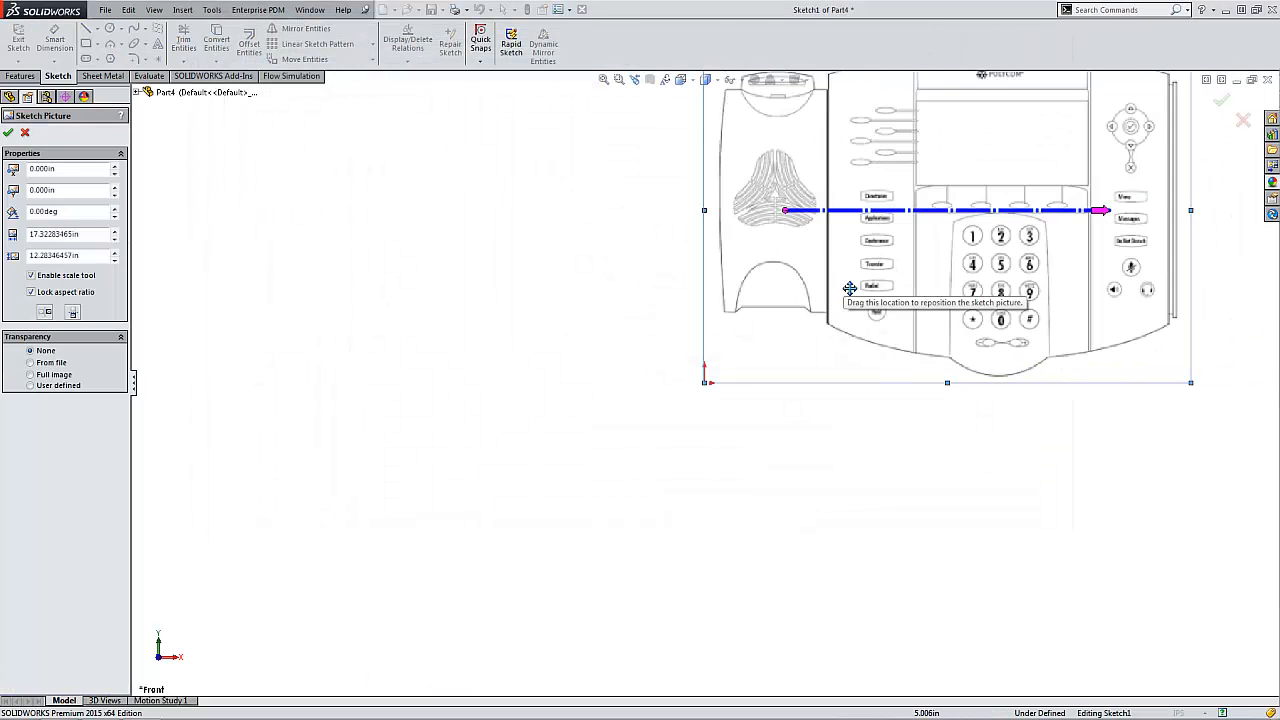
pyautogui.scroll(-2, 768, 405)
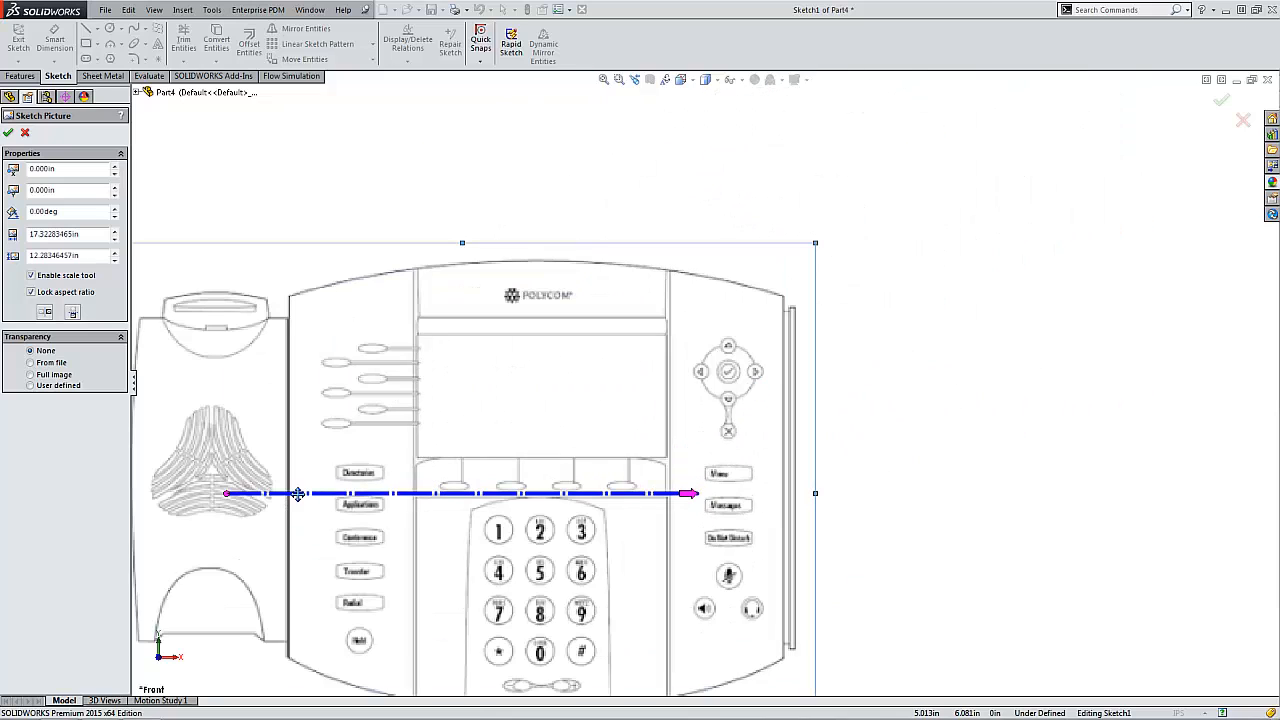
# - Scale the sketch picture by spanning the scale line across the navigation pad's full width and setting that distance to 1.25 in
pyautogui.moveTo(230, 494); pyautogui.dragTo(700, 372)
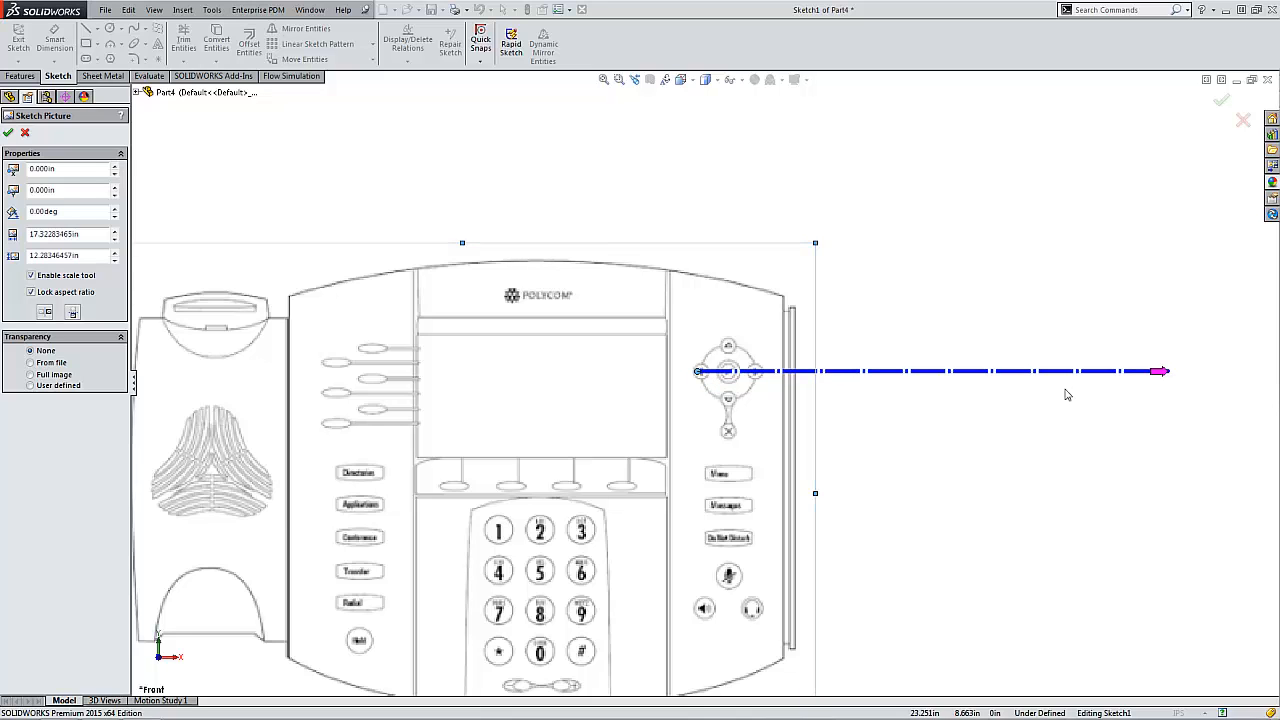
pyautogui.scroll(-10, 590, 377)
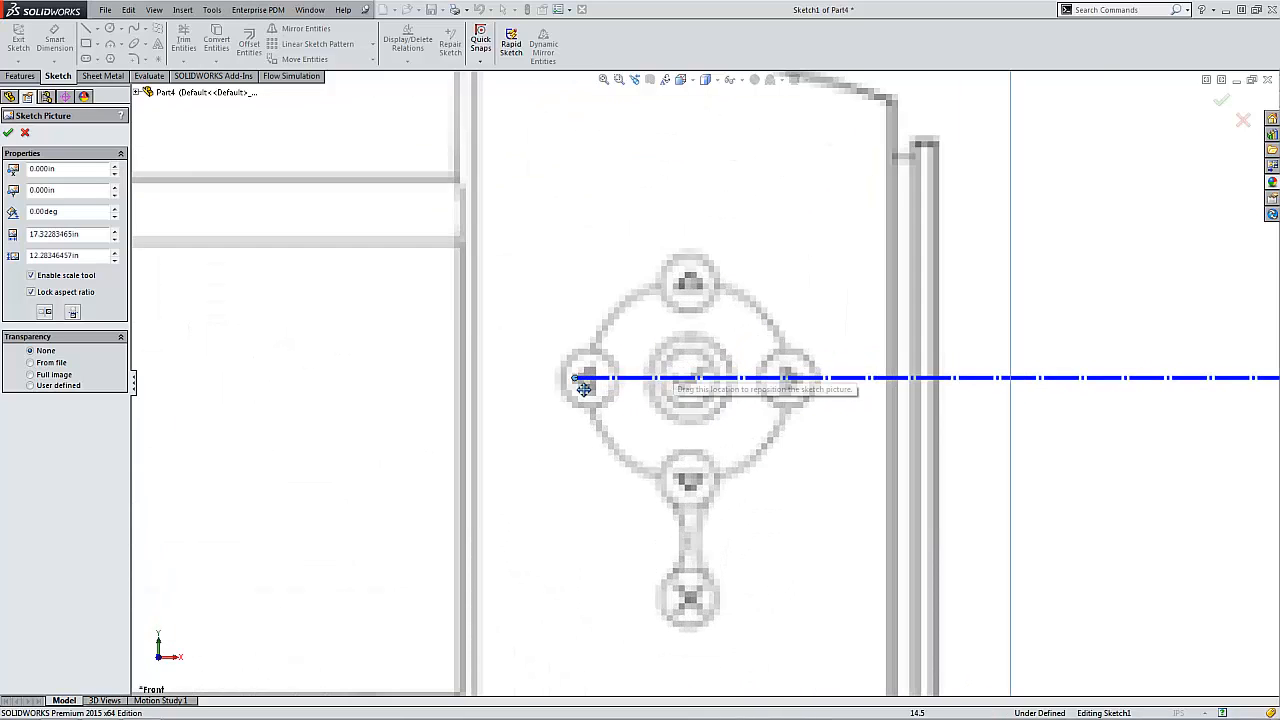
pyautogui.moveTo(594, 374); pyautogui.dragTo(556, 372)
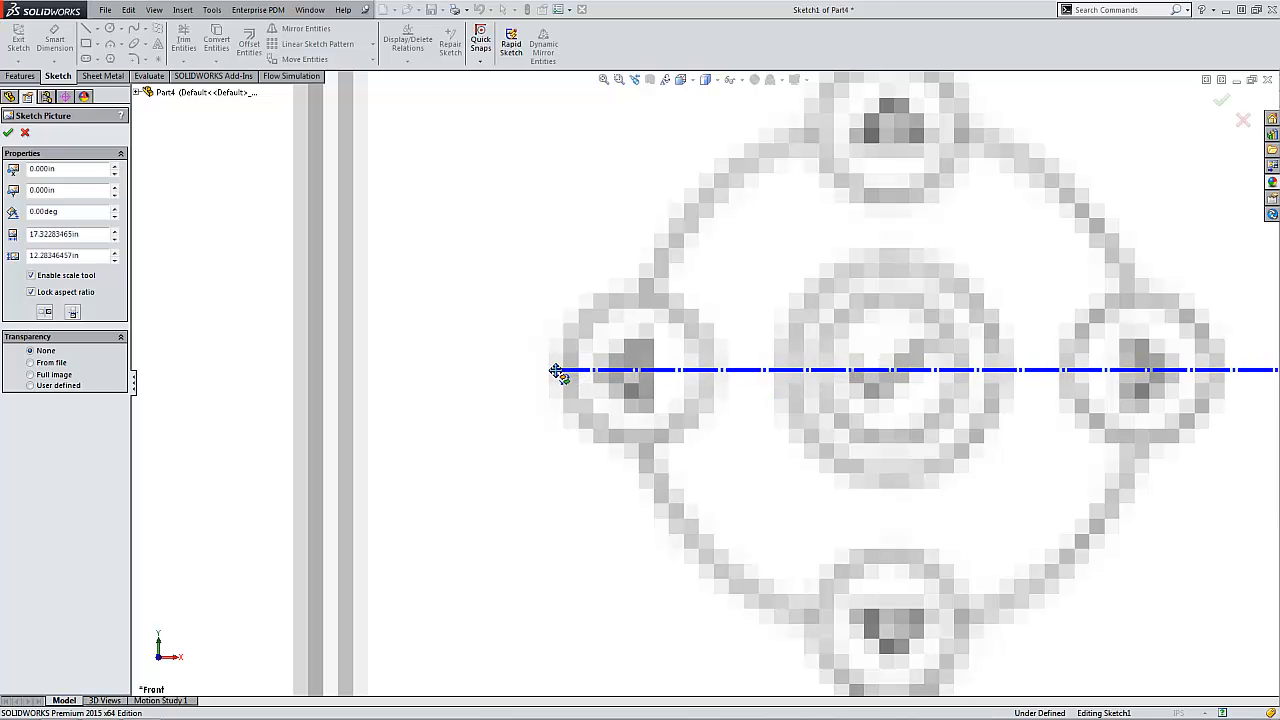
pyautogui.scroll(8, 610, 385)
pyautogui.keyDown('ctrl'); pyautogui.moveTo(1040, 352); pyautogui.dragTo(562, 389, button='middle'); pyautogui.keyUp('ctrl')
pyautogui.moveTo(1155, 418)
pyautogui.mouseDown()
pyautogui.moveTo(657, 398)
pyautogui.moveTo(280, 416)
pyautogui.mouseUp()
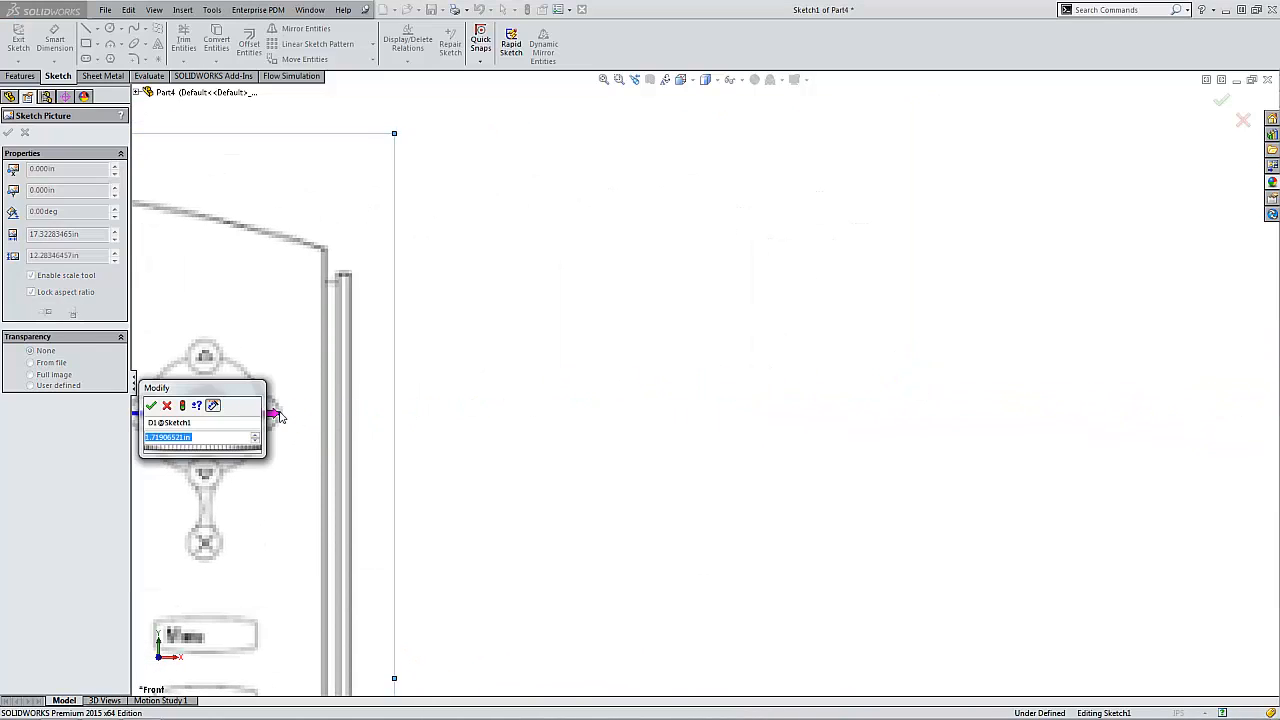
pyautogui.write('1.25')
pyautogui.press('Return')
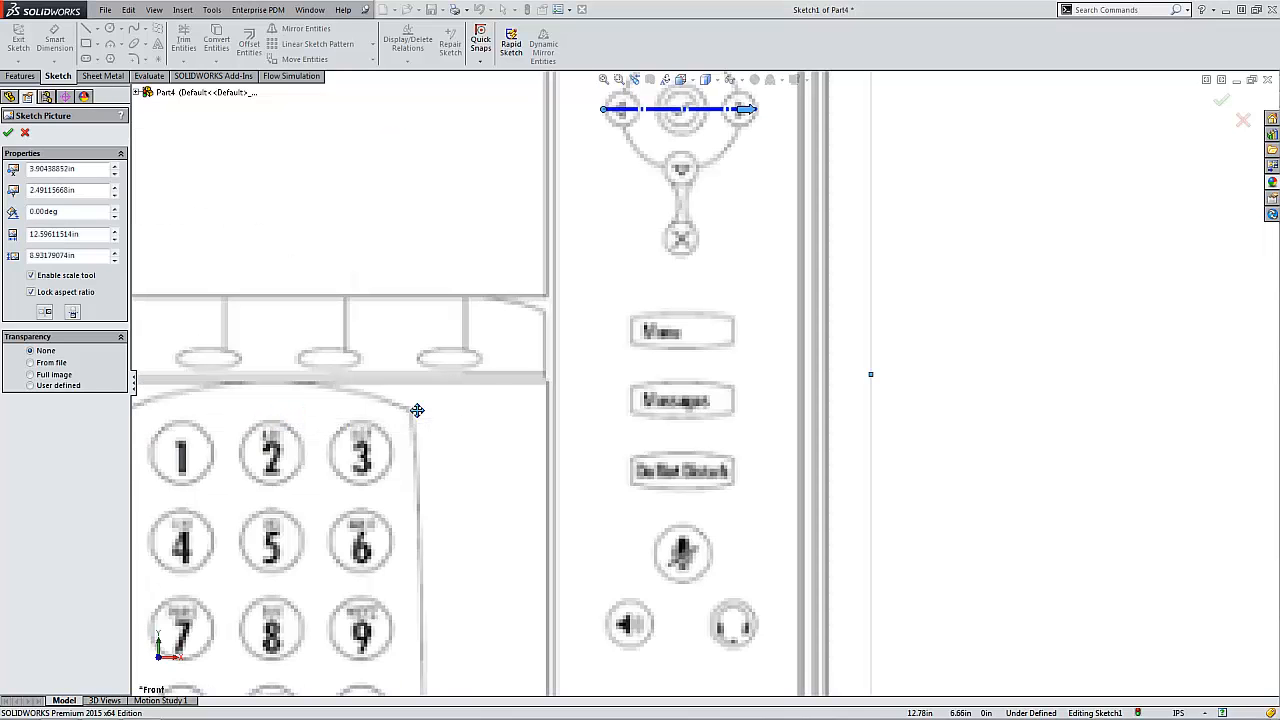
# - Move the phone picture so the centre of the navigation pad lies on the origin, accept the picture and exit the sketch
pyautogui.press('f')
pyautogui.scroll(3, 625, 365)
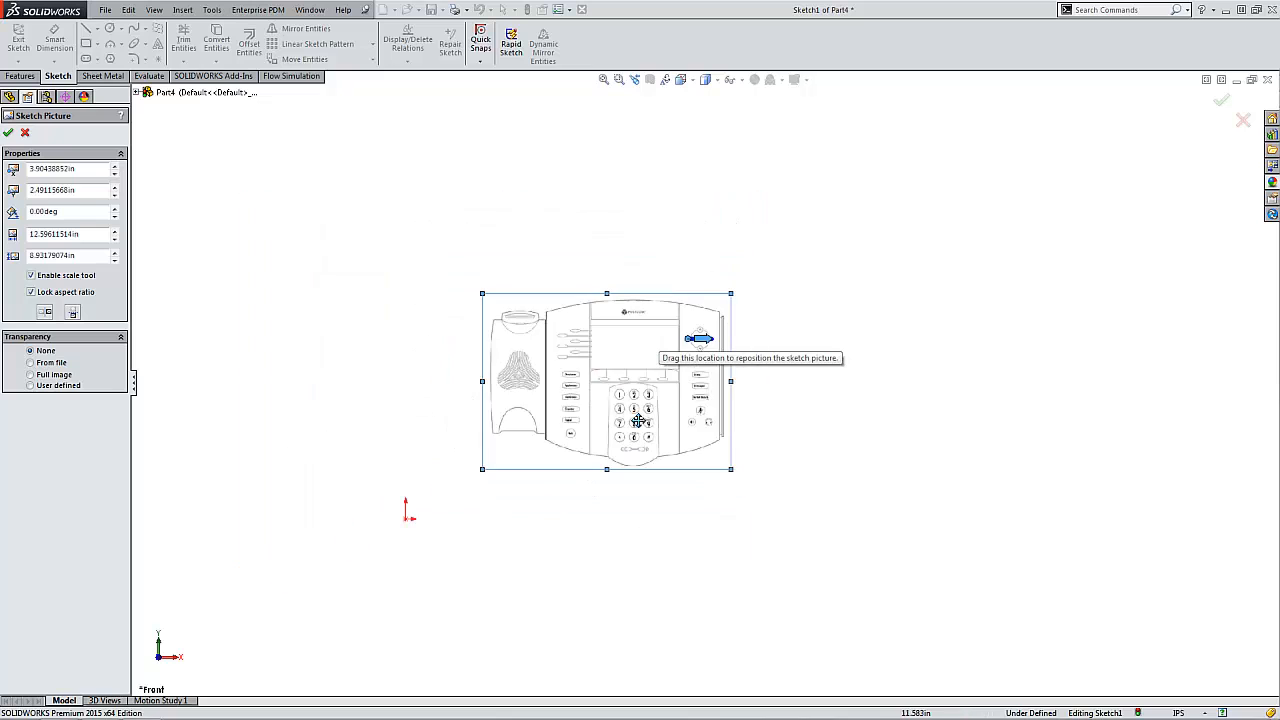
pyautogui.moveTo(670, 378)
pyautogui.mouseDown()
pyautogui.moveTo(375, 574)
pyautogui.moveTo(388, 569)
pyautogui.mouseUp()
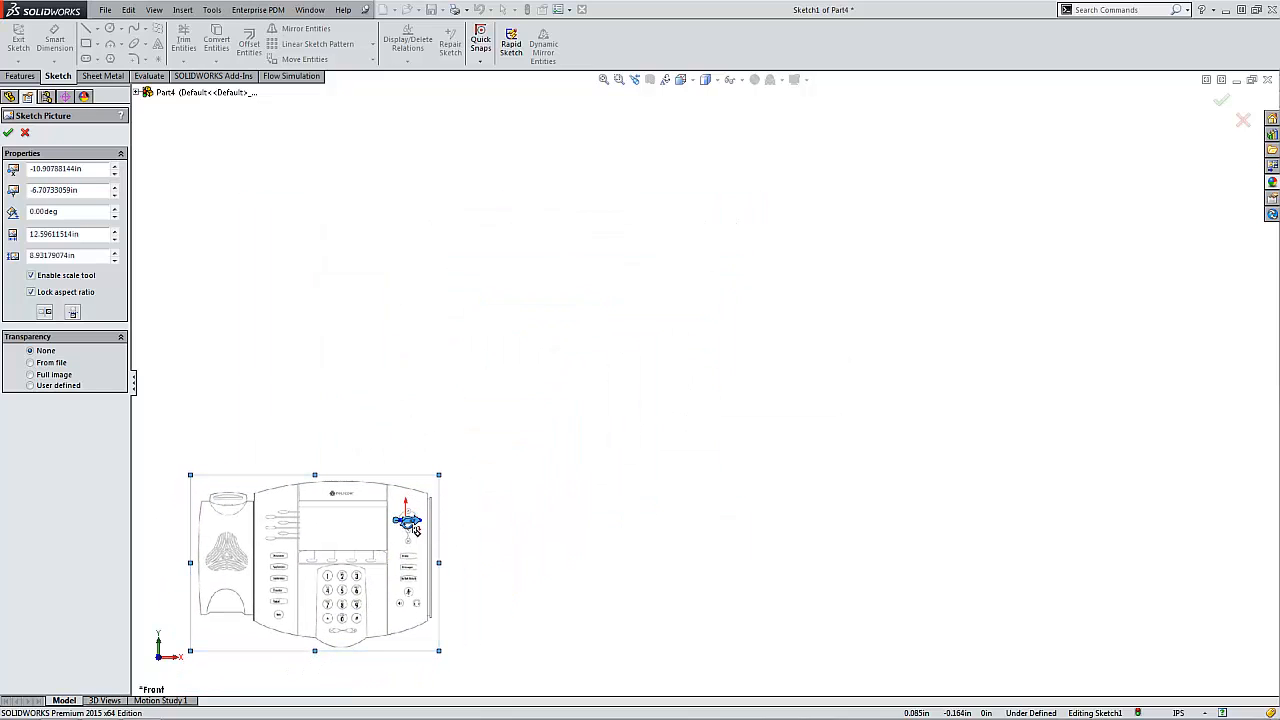
pyautogui.press('z')
pyautogui.moveTo(377, 483); pyautogui.dragTo(461, 559)
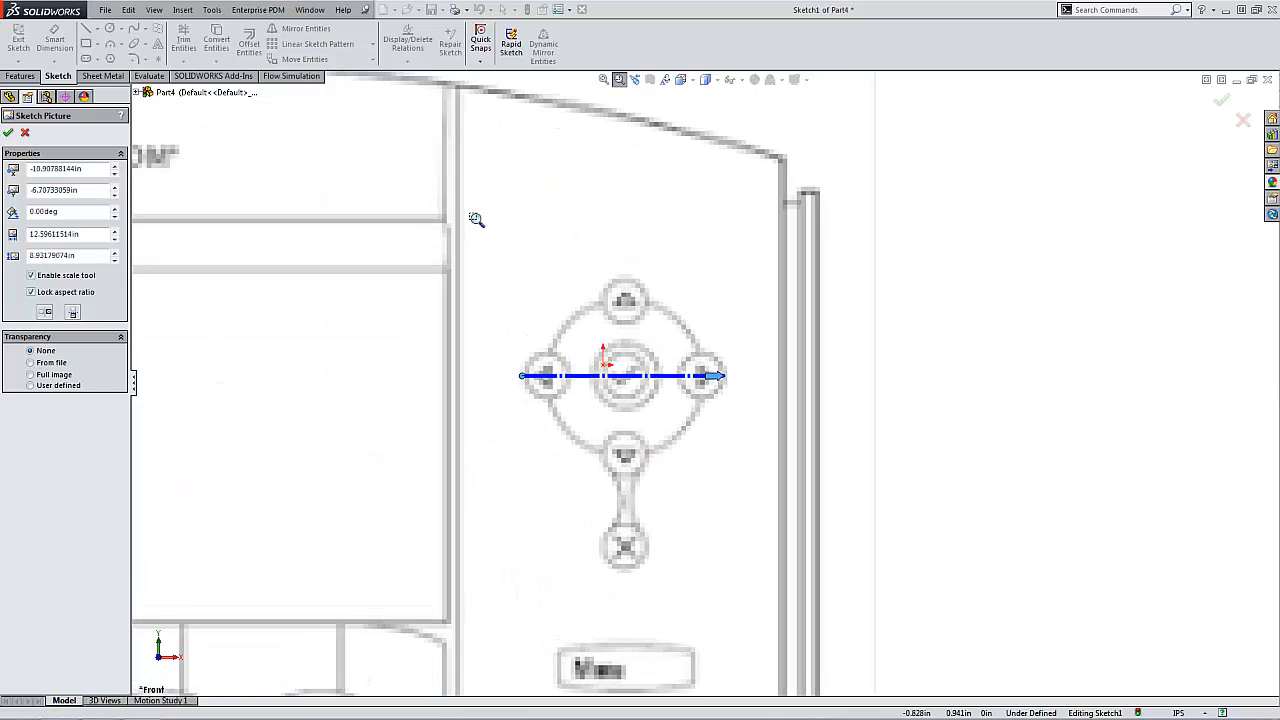
pyautogui.moveTo(467, 223); pyautogui.dragTo(768, 559)
pyautogui.press('Escape')
pyautogui.moveTo(763, 432); pyautogui.dragTo(722, 413)
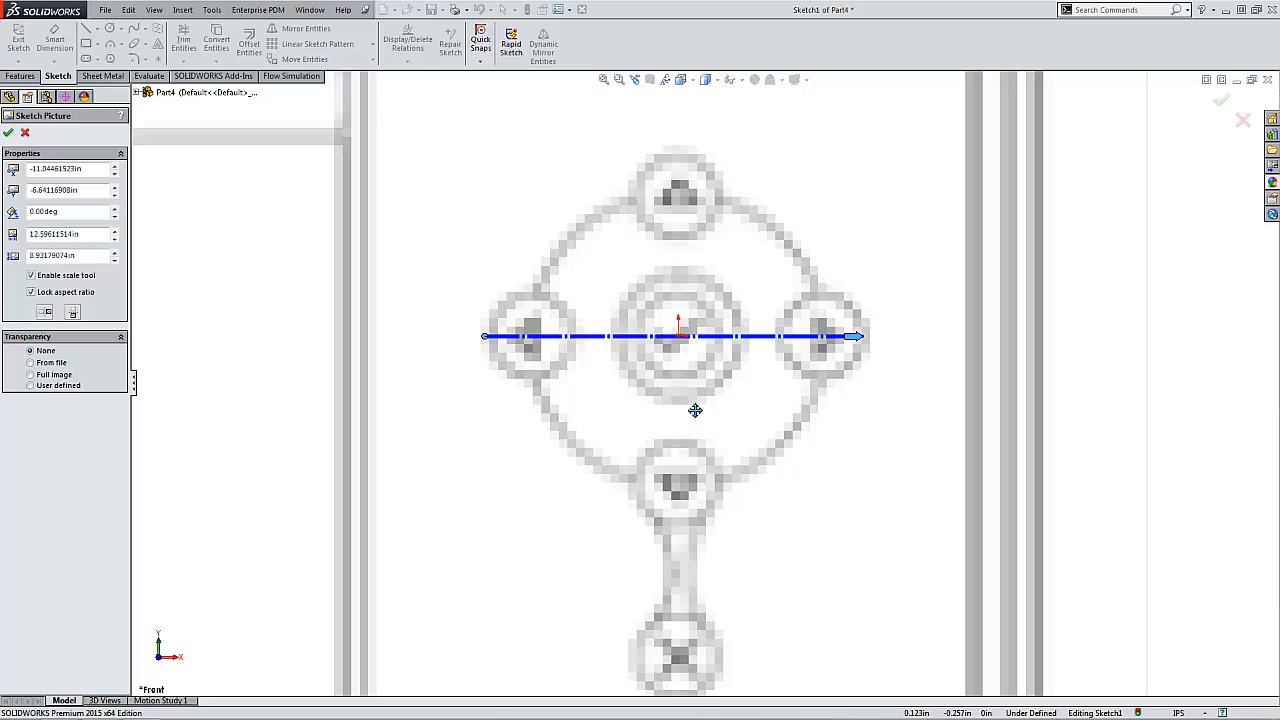
pyautogui.click(8, 133)
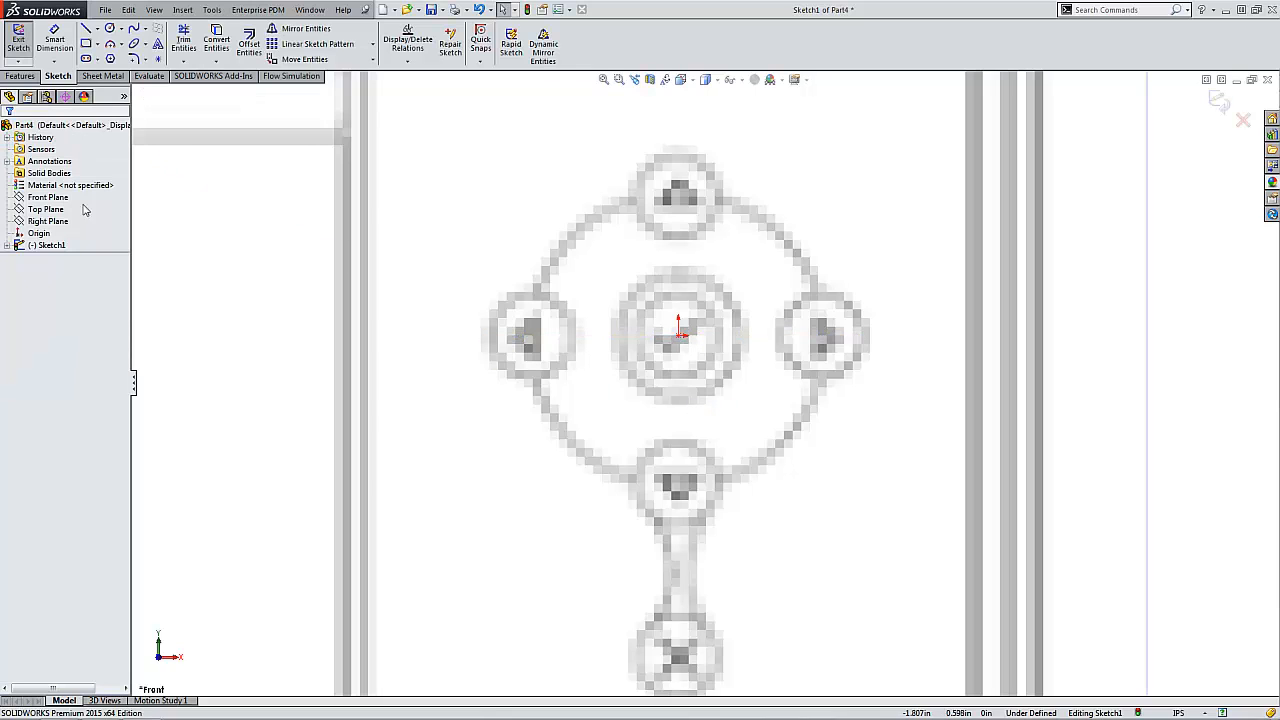
pyautogui.click(1217, 103)
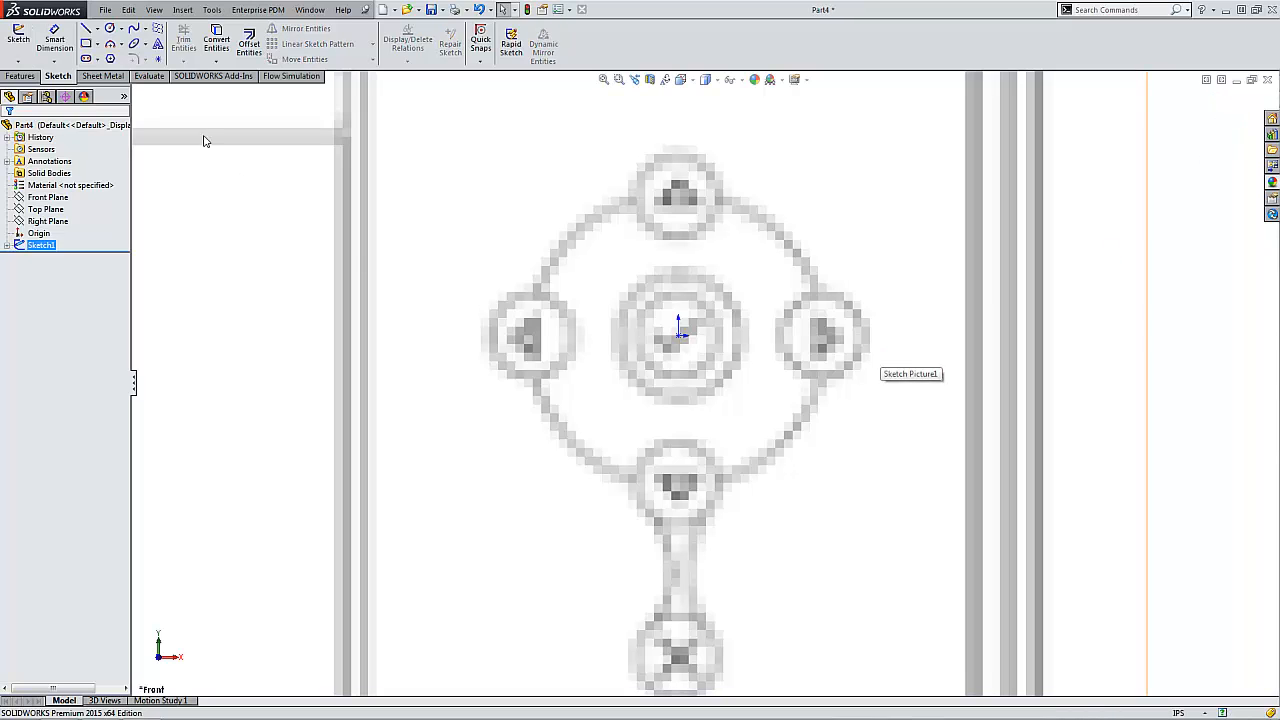
# - Start a new sketch on the Front Plane and trace the navigation ring with an origin-centred circle about 0.50 in in radius
pyautogui.click(47, 197)
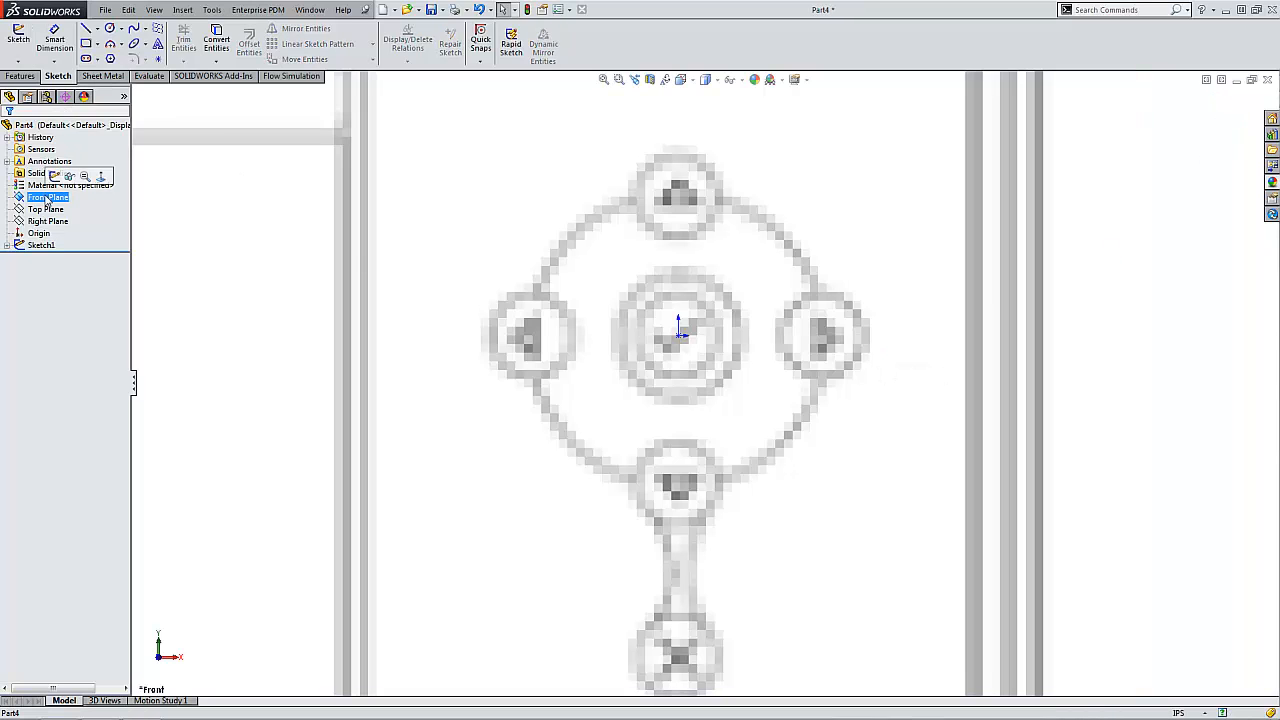
pyautogui.click(24, 52)
pyautogui.click(619, 79)
pyautogui.moveTo(892, 174); pyautogui.dragTo(1047, 382)
pyautogui.click(110, 28)
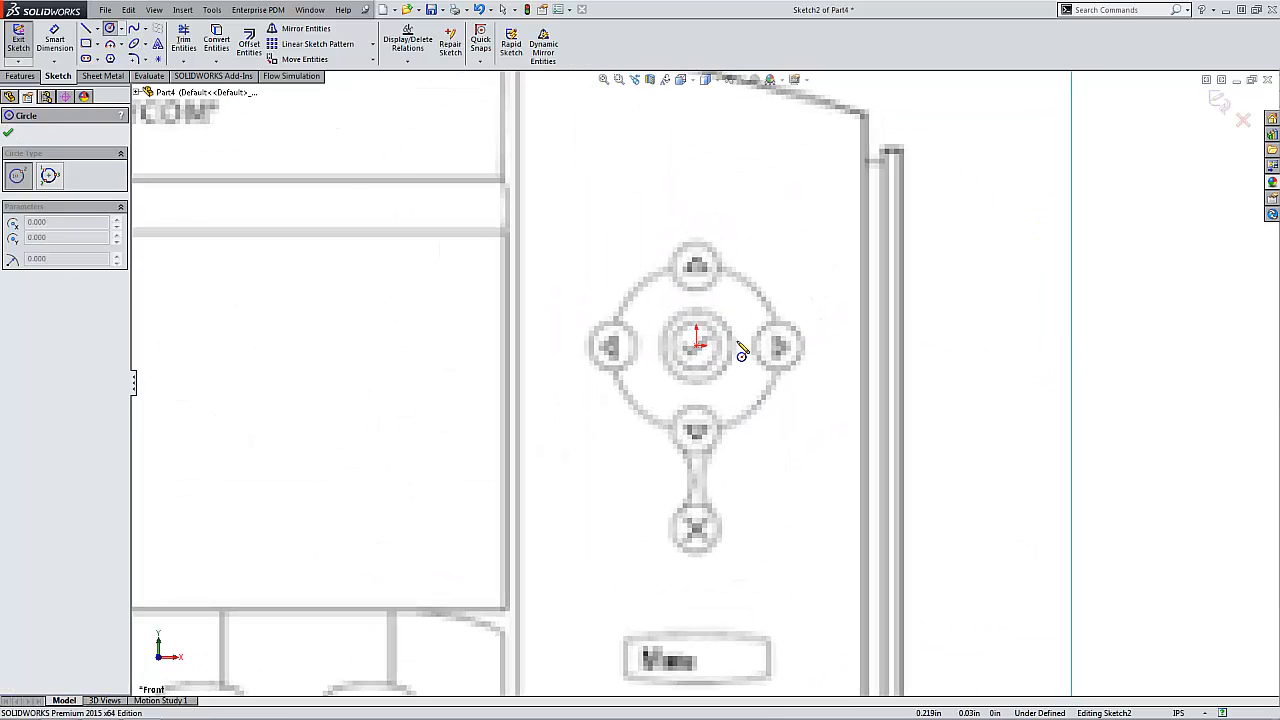
pyautogui.click(697, 345)
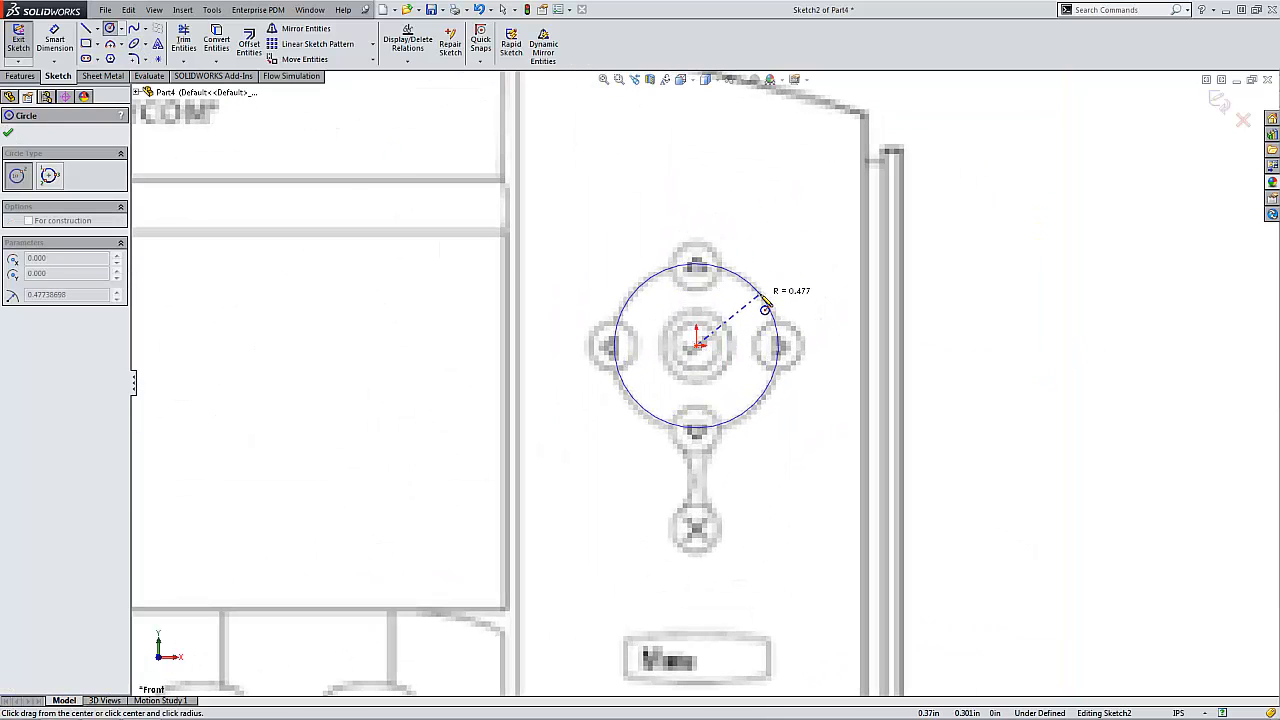
pyautogui.click(714, 256)
# - Sketch four circles about 0.15 in in radius over the arrow buttons, centred on the ring circle's four quadrant points
pyautogui.click(697, 262)
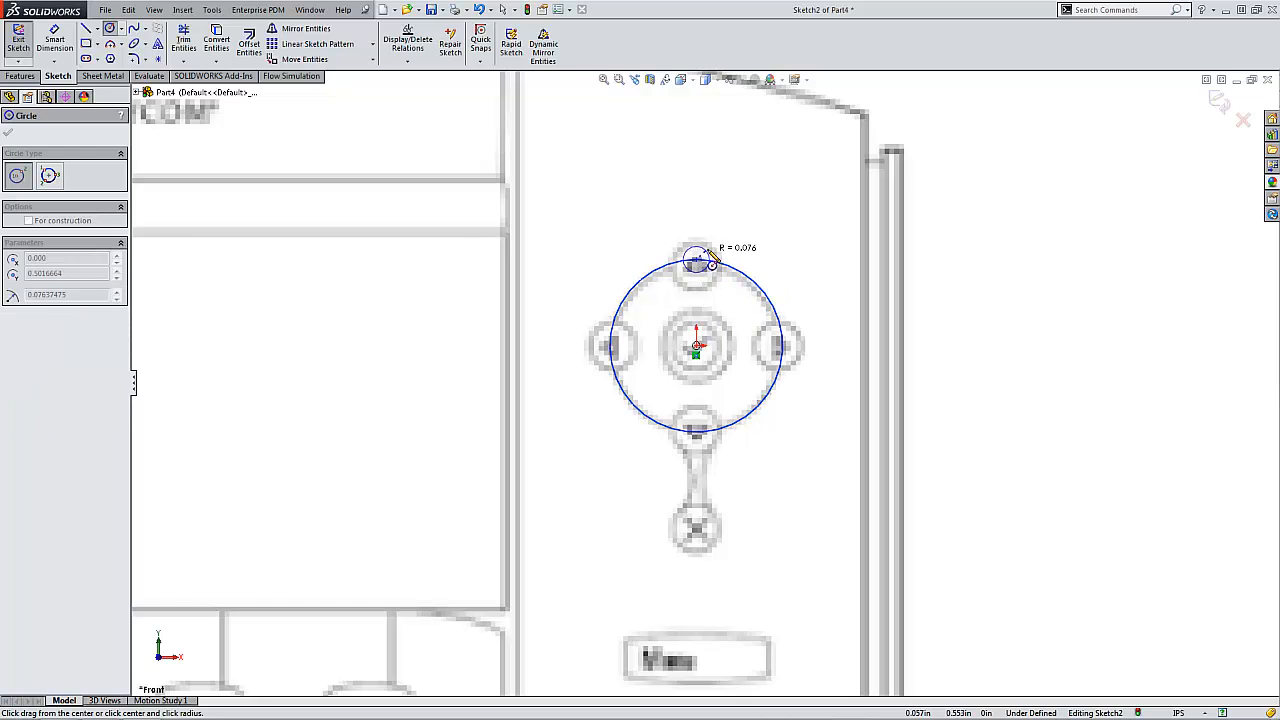
pyautogui.click(720, 258)
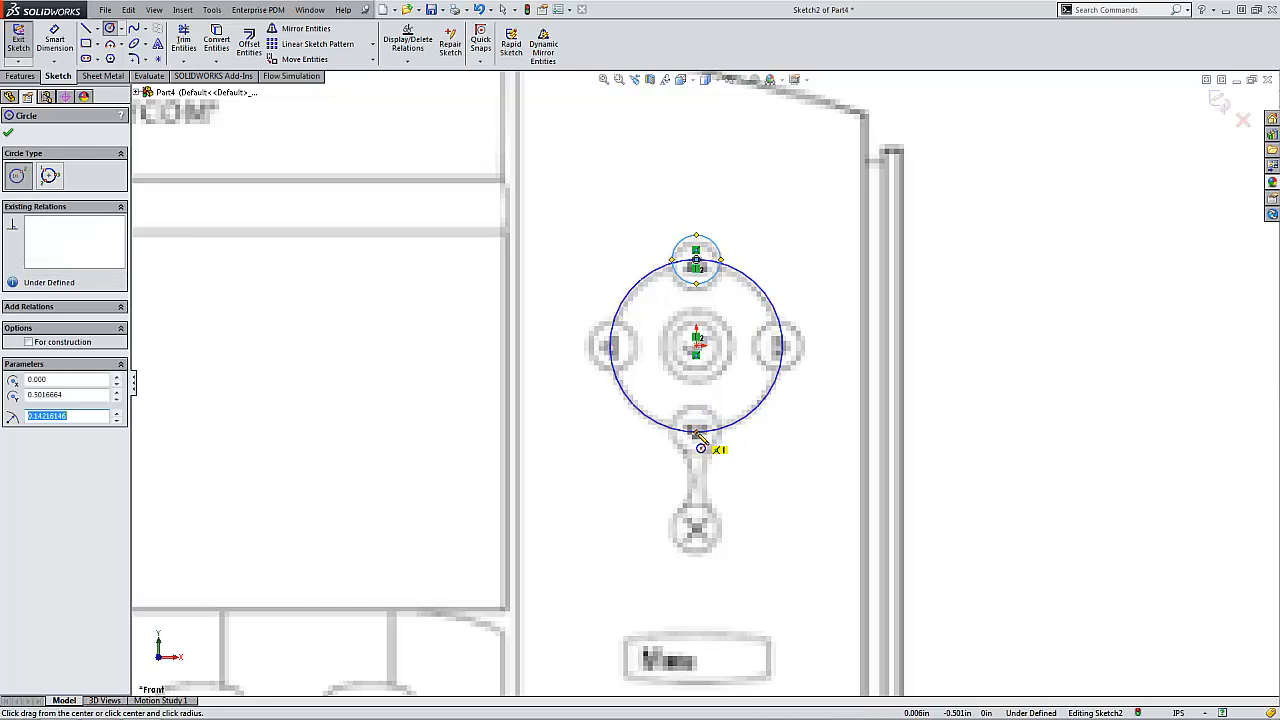
pyautogui.click(697, 432)
pyautogui.click(715, 455)
pyautogui.click(783, 346)
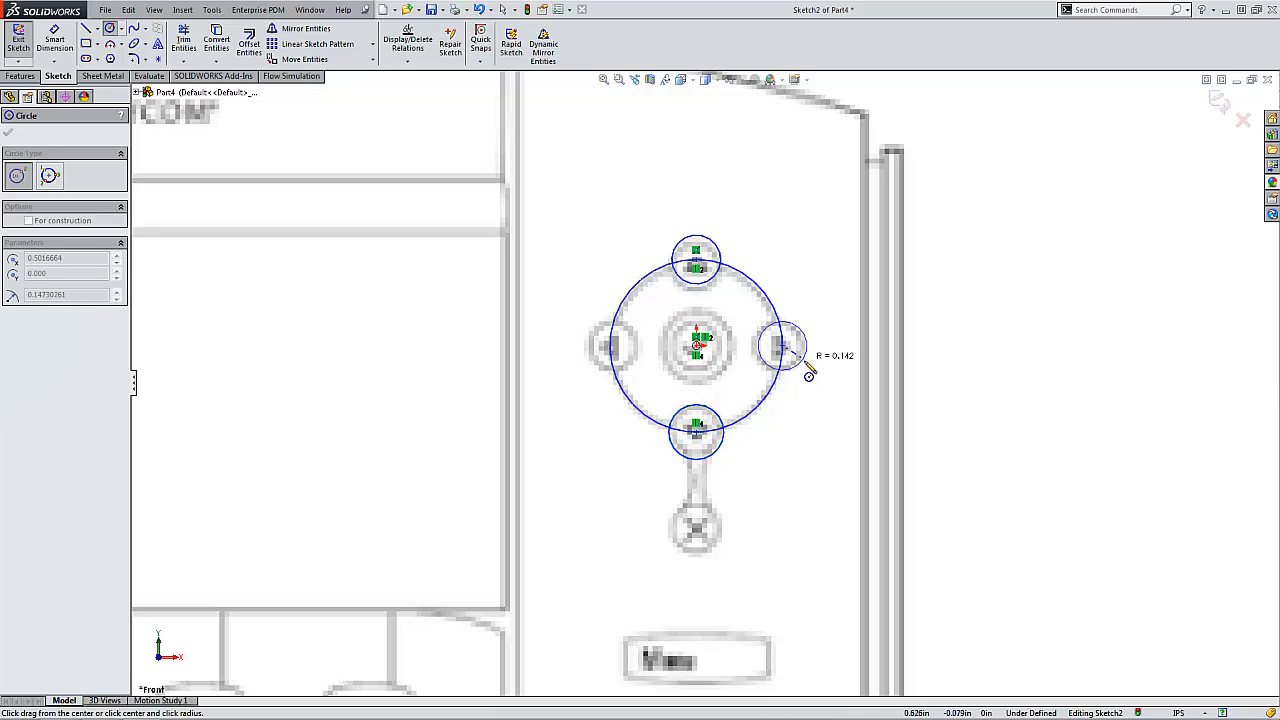
pyautogui.click(800, 362)
pyautogui.click(612, 346)
pyautogui.click(596, 370)
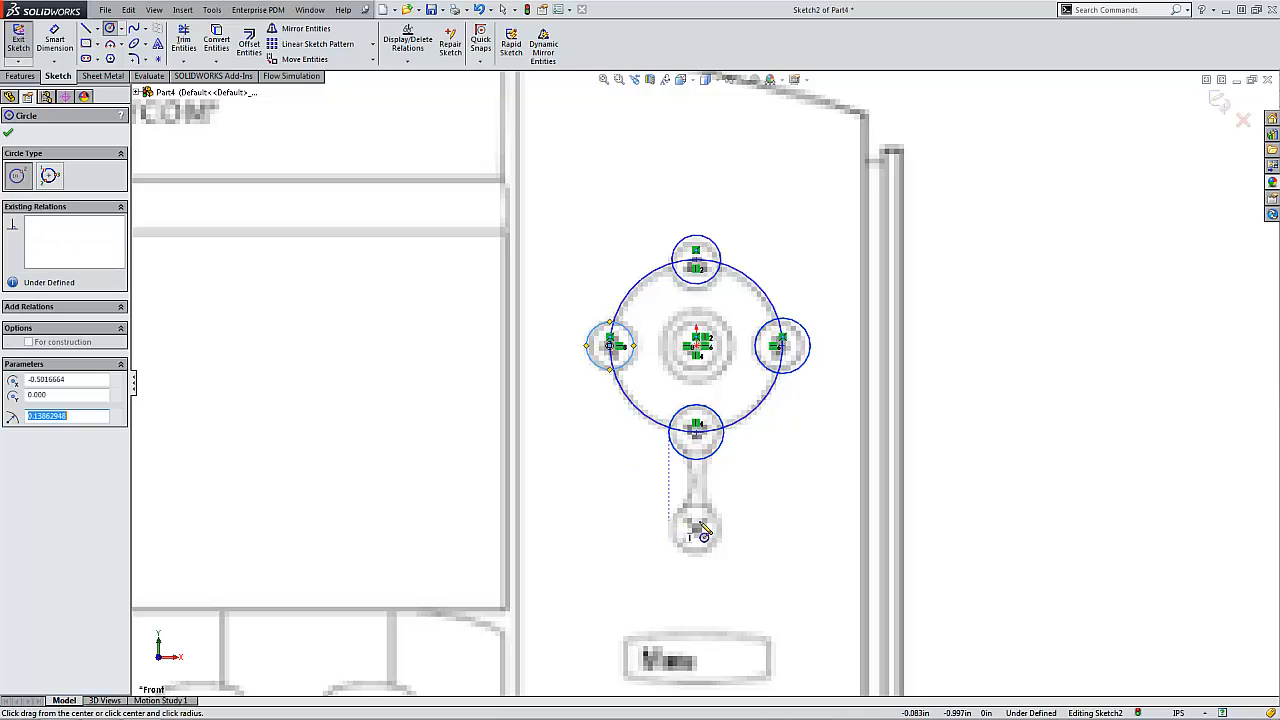
# - Sketch a circle centred on the X button below the navigation ring, matching the button's outline
pyautogui.click(696, 530)
pyautogui.click(715, 548)
pyautogui.press('Escape')
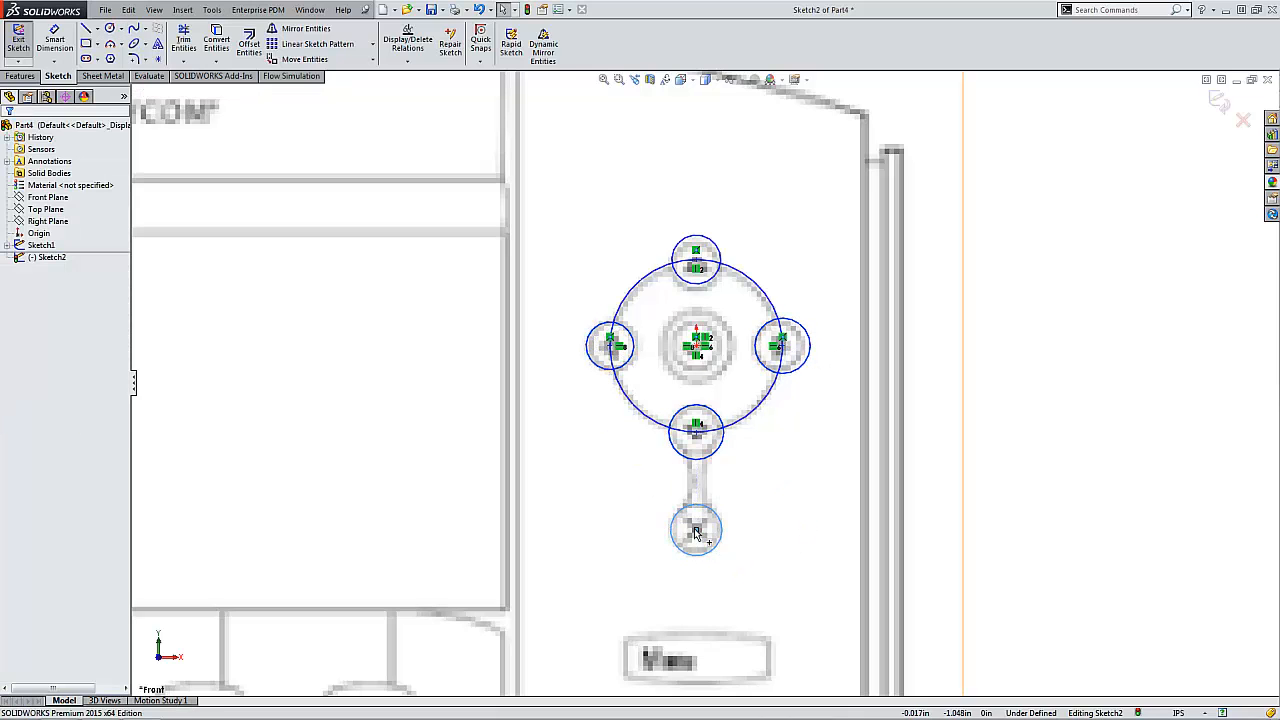
# - Add an Equal relation to the four arrow-button circles and the X-button circle
pyautogui.keyDown('ctrl'); pyautogui.click(706, 459); pyautogui.keyUp('ctrl')
pyautogui.keyDown('ctrl'); pyautogui.click(594, 360); pyautogui.keyUp('ctrl')
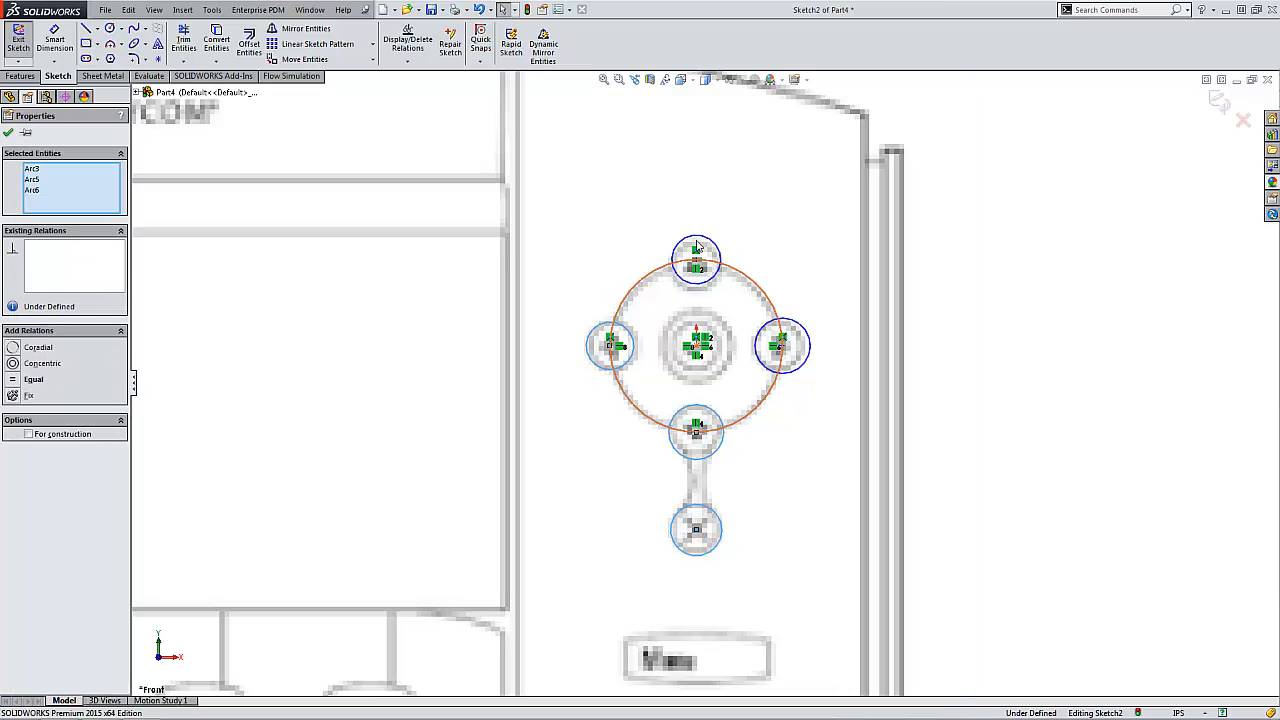
pyautogui.keyDown('ctrl'); pyautogui.click(706, 248); pyautogui.keyUp('ctrl')
pyautogui.keyDown('ctrl'); pyautogui.click(810, 338); pyautogui.keyUp('ctrl')
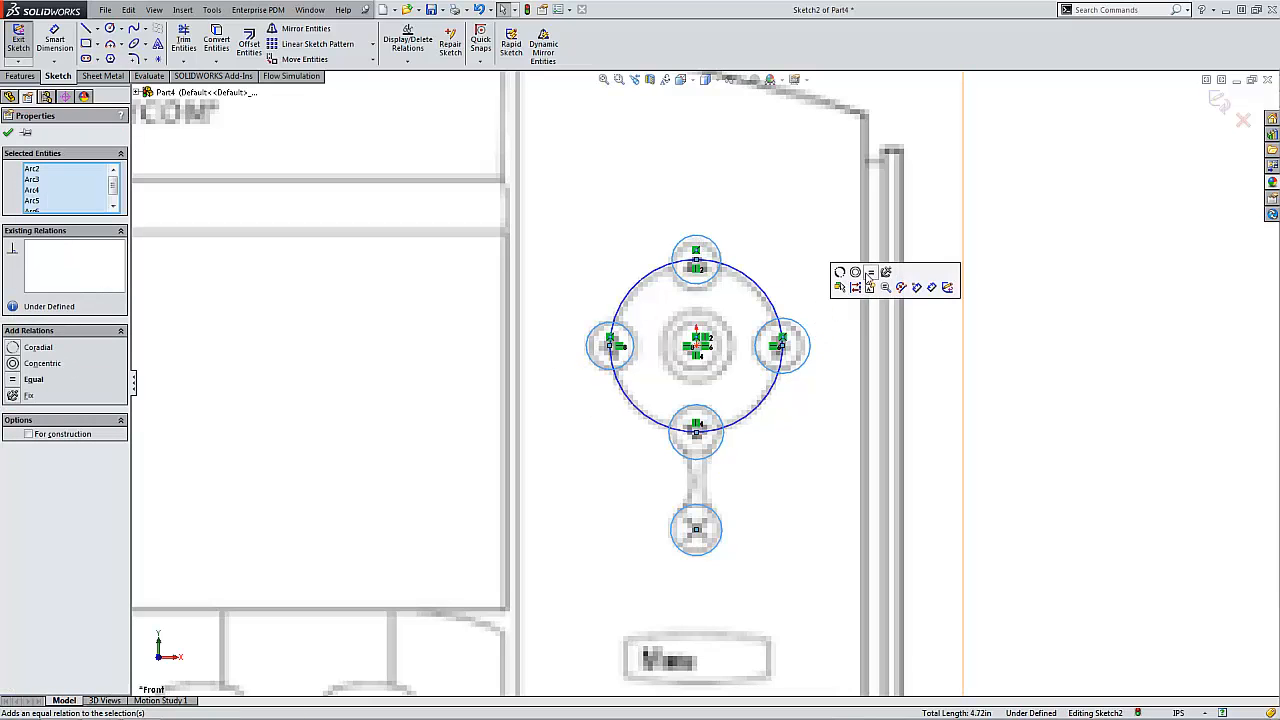
pyautogui.click(869, 276)
pyautogui.click(944, 379)
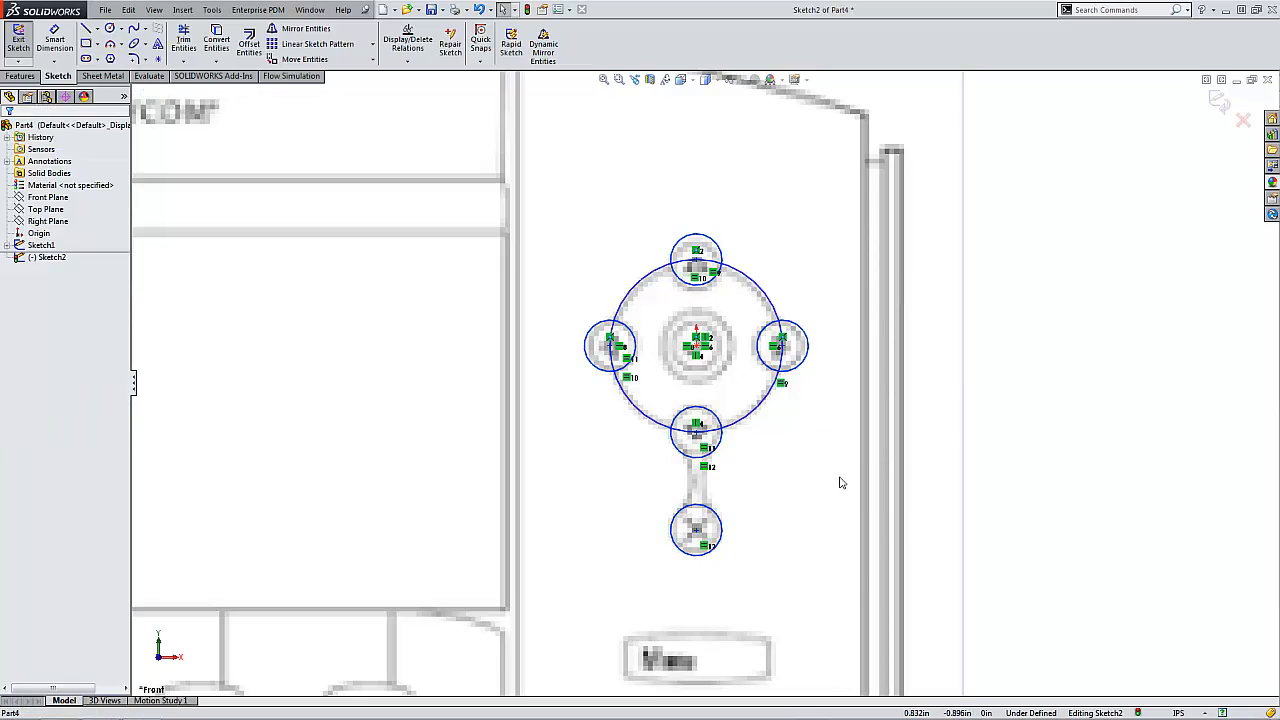
pyautogui.moveTo(840, 482); pyautogui.dragTo(832, 430, button='right')
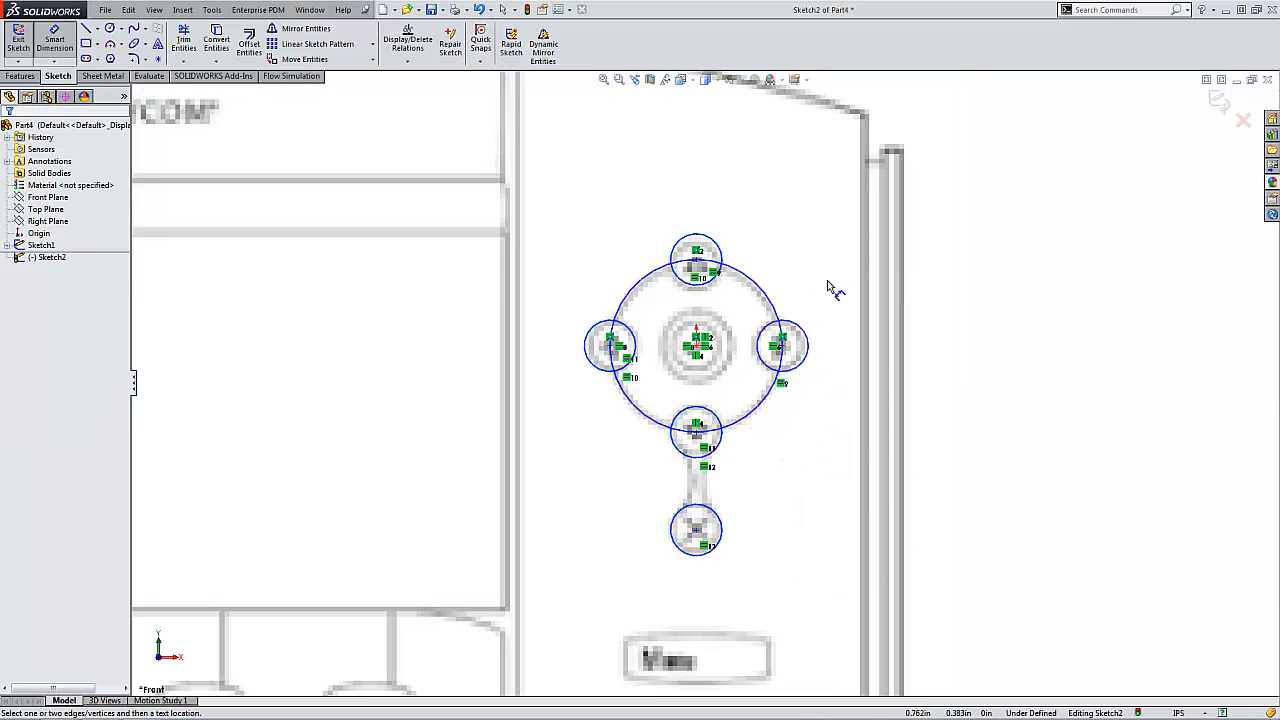
pyautogui.press('Escape')
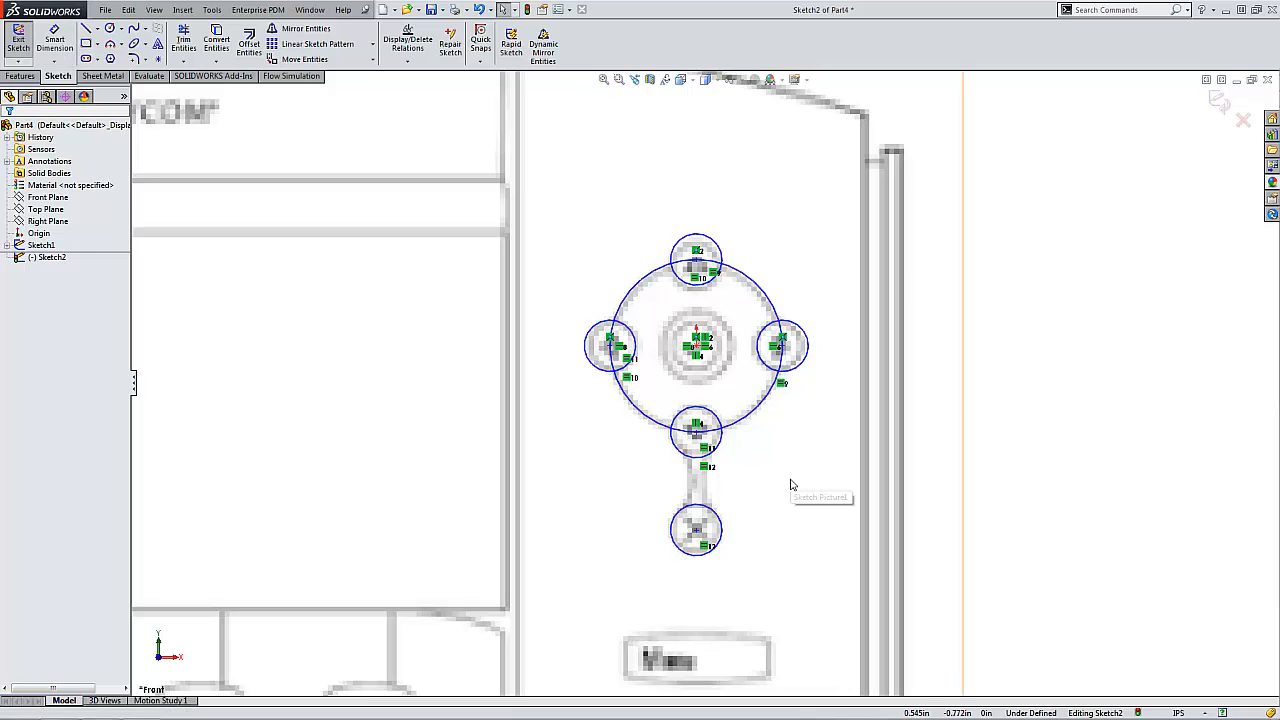
# - Sketch the panel's vertical left side, horizontal base about 1.93 in wide and vertical right side about 2.74 in tall around the buttons
pyautogui.keyDown('ctrl'); pyautogui.moveTo(810, 258); pyautogui.dragTo(803, 309, button='middle'); pyautogui.keyUp('ctrl')
pyautogui.click(87, 30)
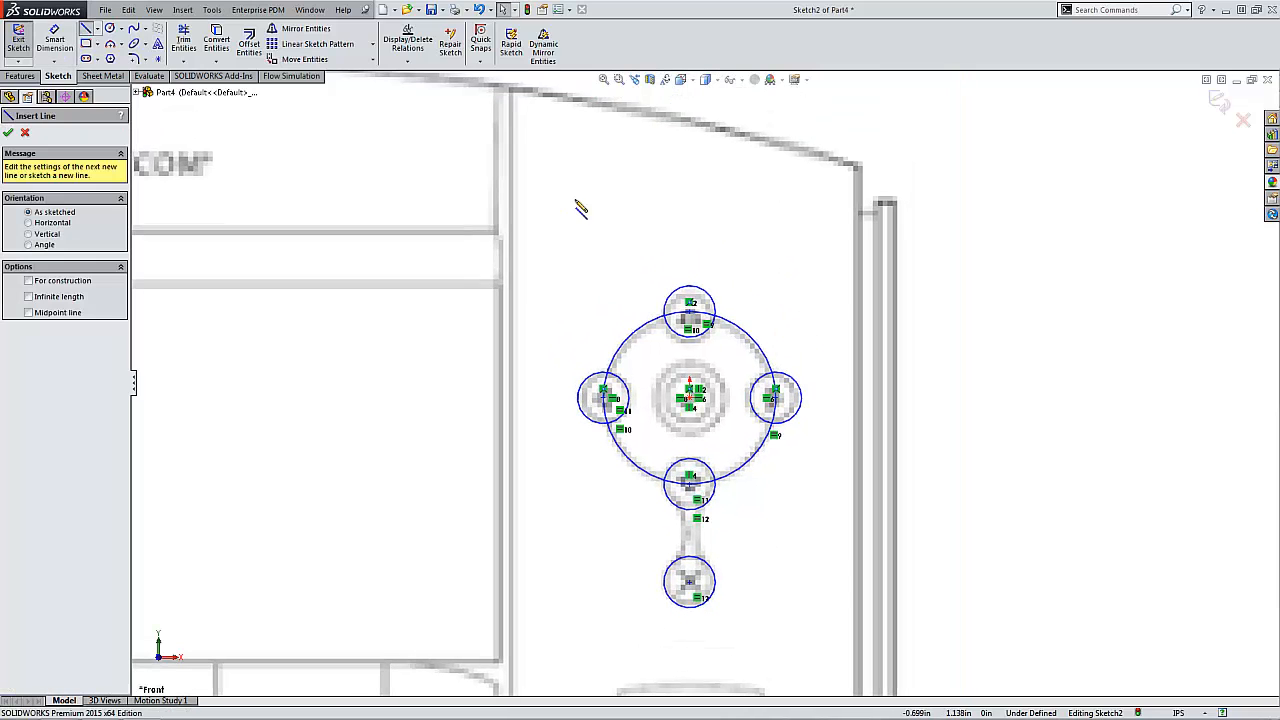
pyautogui.click(516, 97)
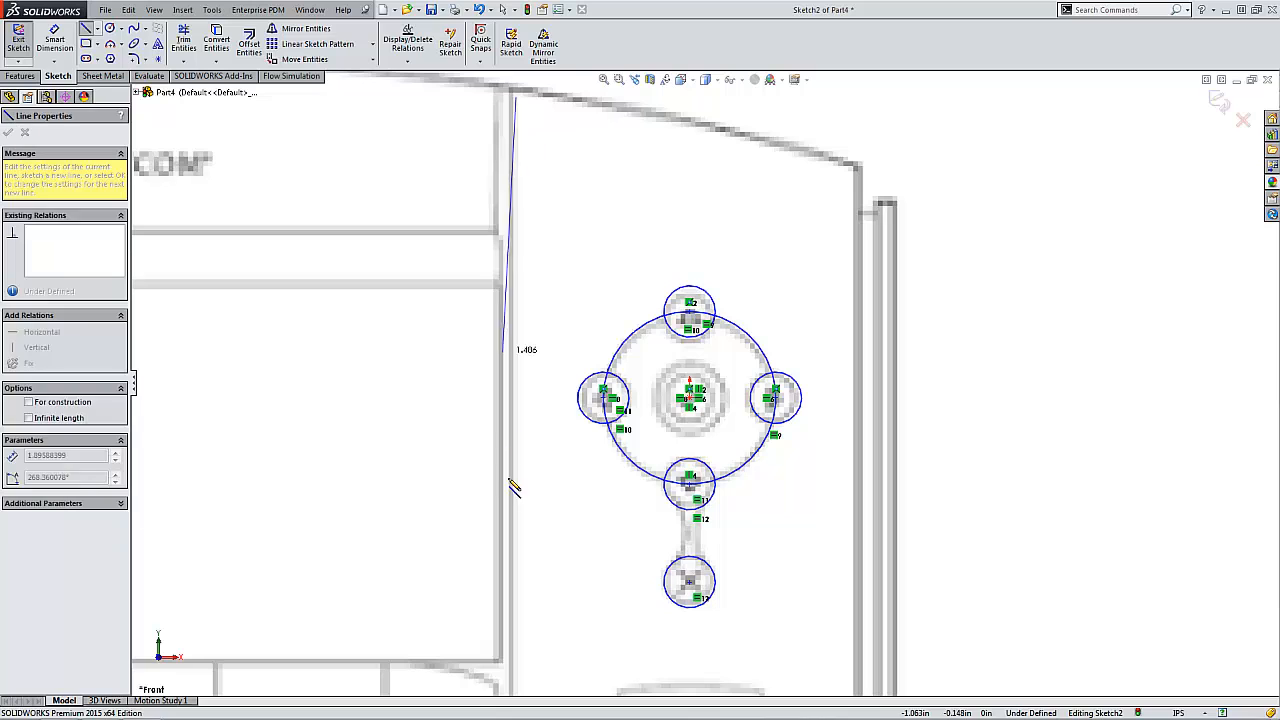
pyautogui.click(516, 648)
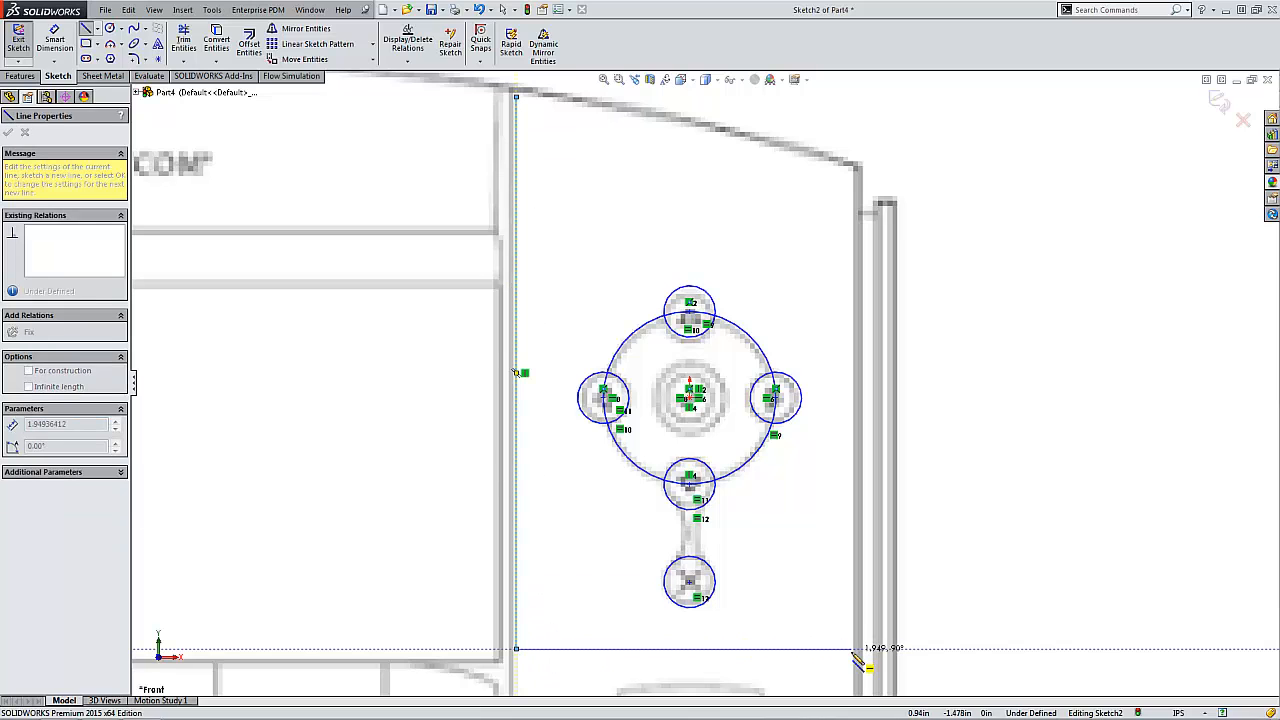
pyautogui.click(848, 649)
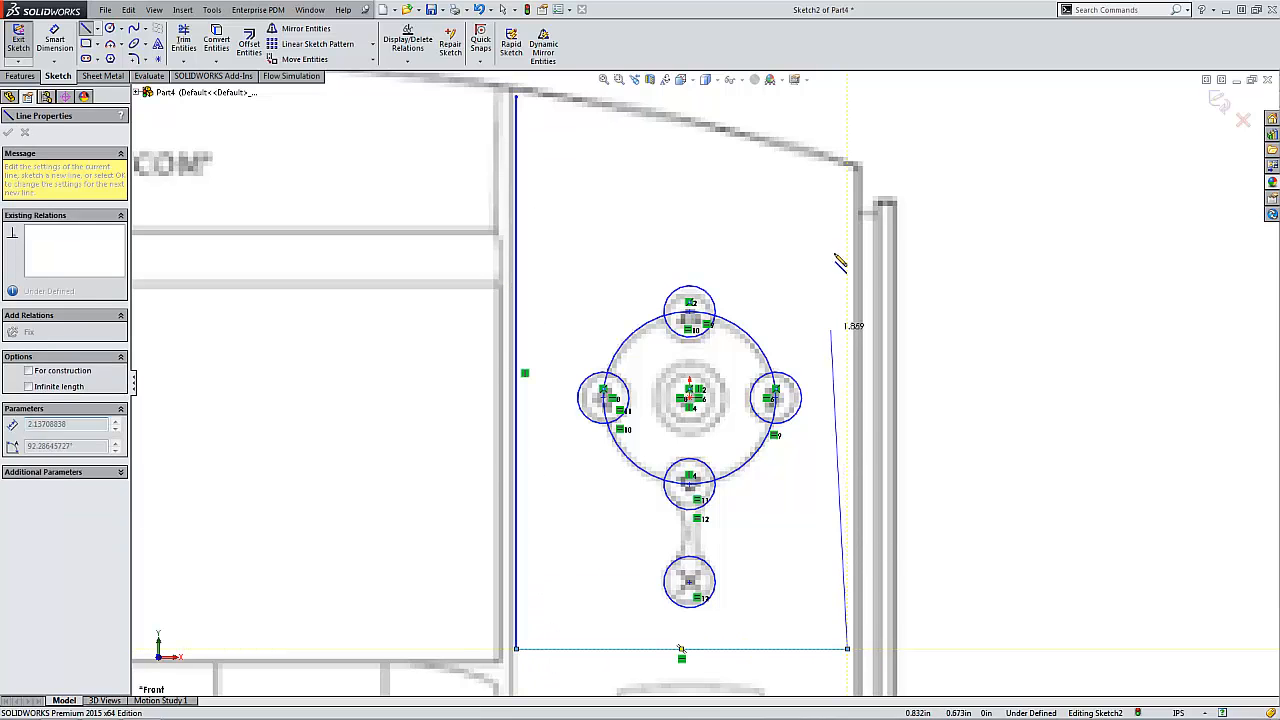
pyautogui.doubleClick(849, 176)
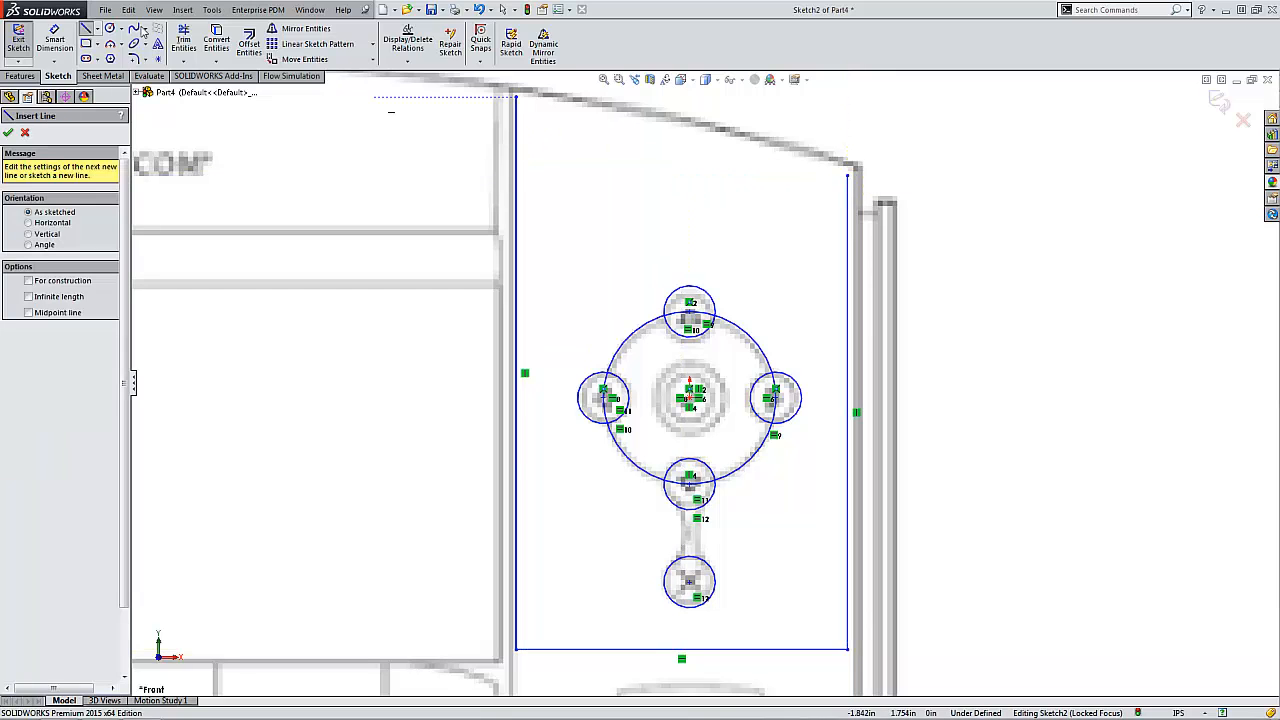
# - Close the top of the panel outline with a 3-point arc about 14.3 in in radius between the two vertical lines' upper ends
pyautogui.click(110, 44)
pyautogui.click(516, 95)
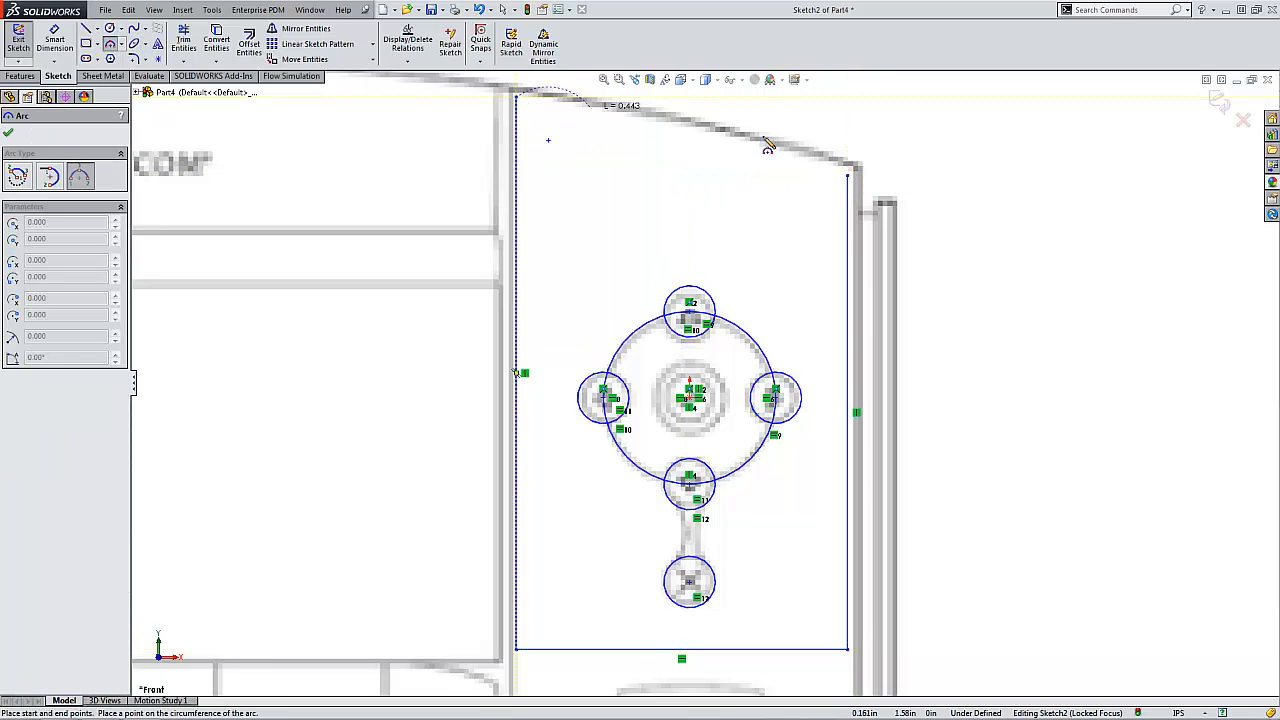
pyautogui.click(849, 176)
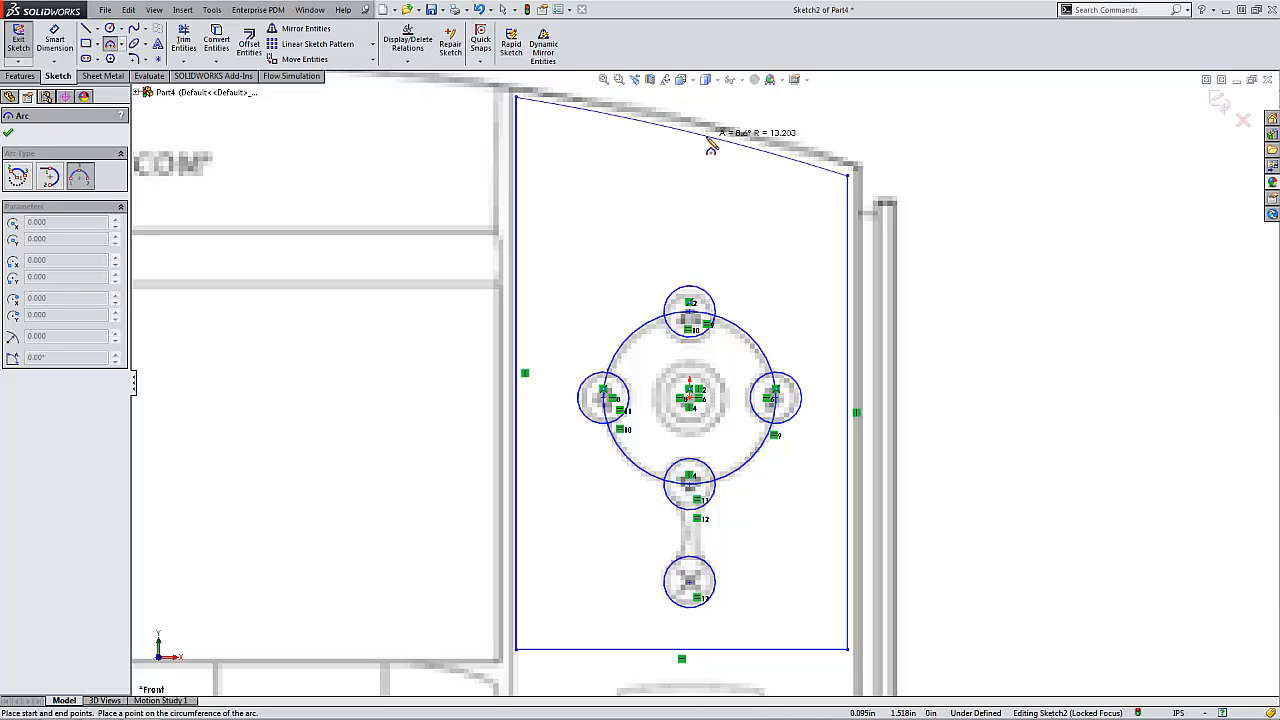
pyautogui.click(708, 140)
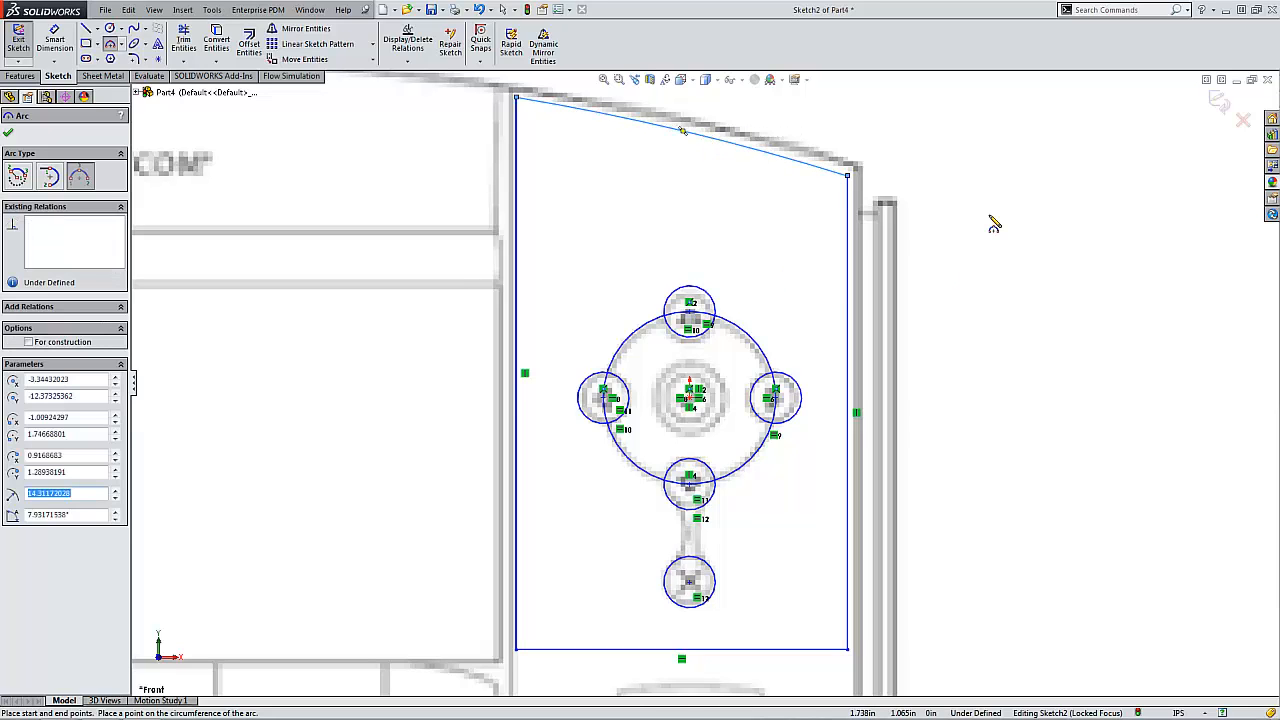
# - Close the panel outline sketch and hide the sketch that holds the phone picture
pyautogui.click(1218, 100)
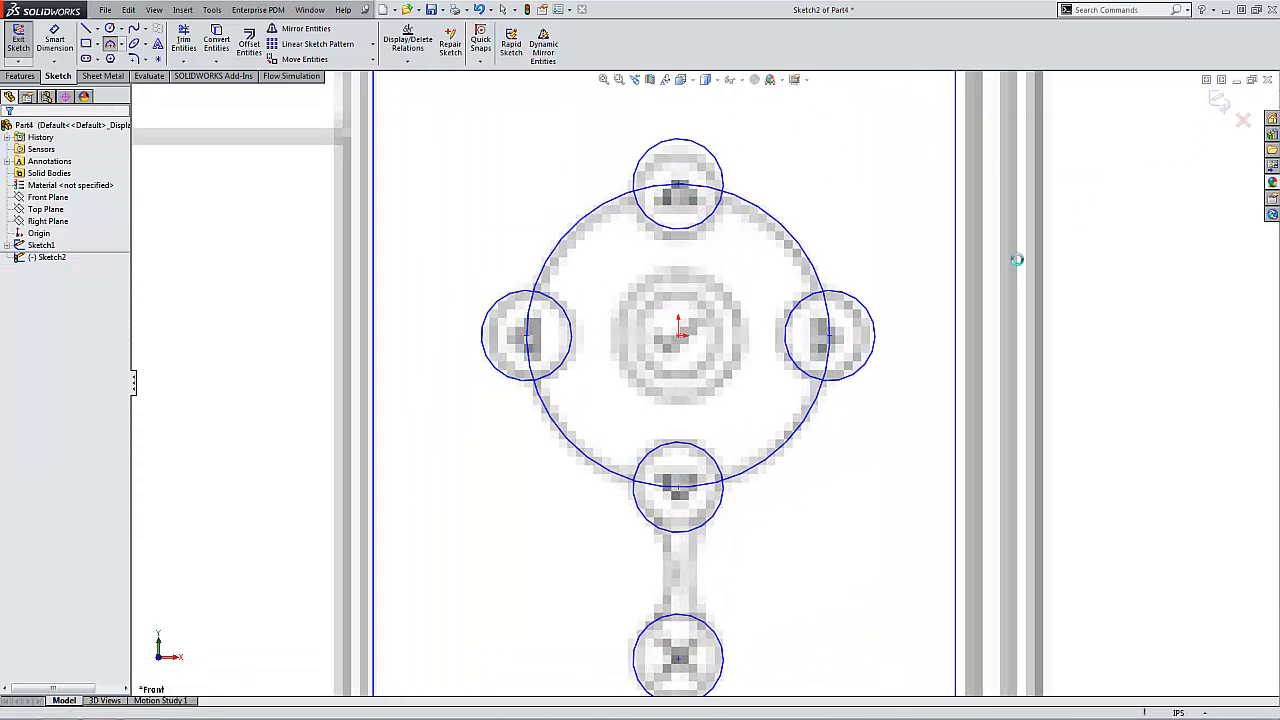
pyautogui.scroll(5, 938, 268)
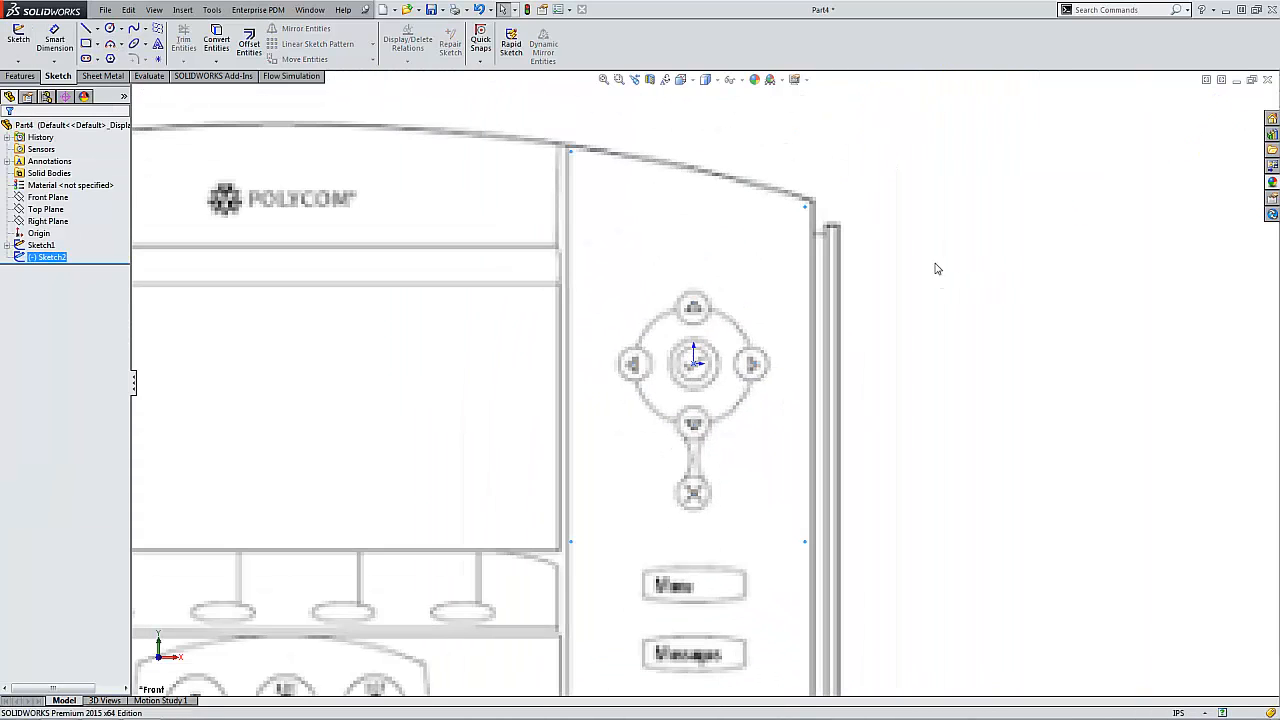
pyautogui.click(881, 312)
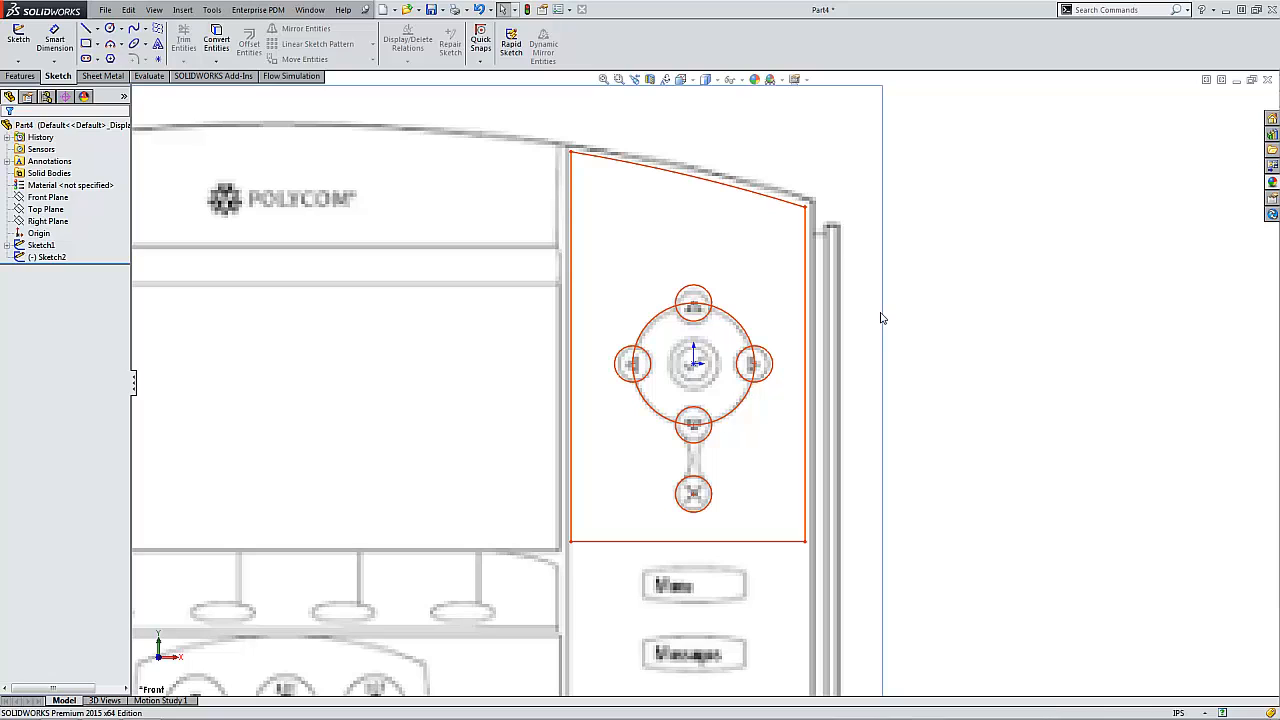
pyautogui.rightClick(49, 245)
pyautogui.click(80, 291)
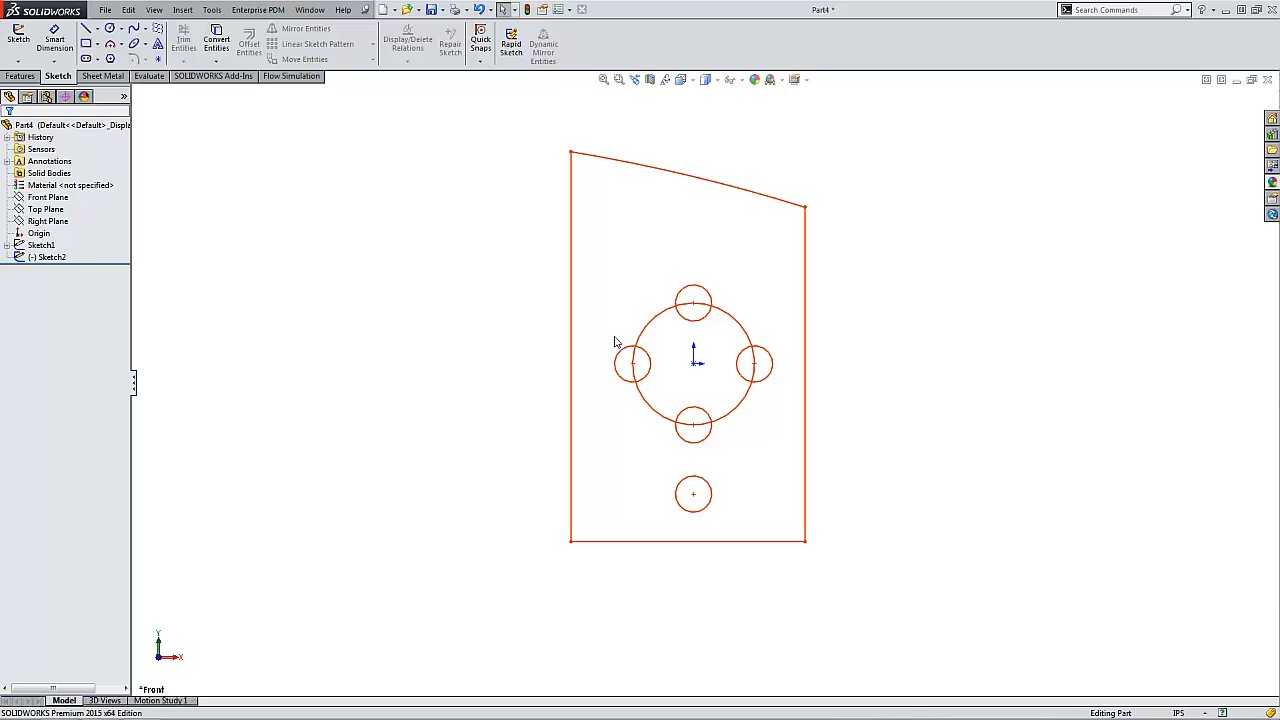
# - Start a sketch on the Front Plane and draw two origin-centred circles with radii of about 0.695 in and 0.87 in
pyautogui.click(18, 38)
pyautogui.click(137, 92)
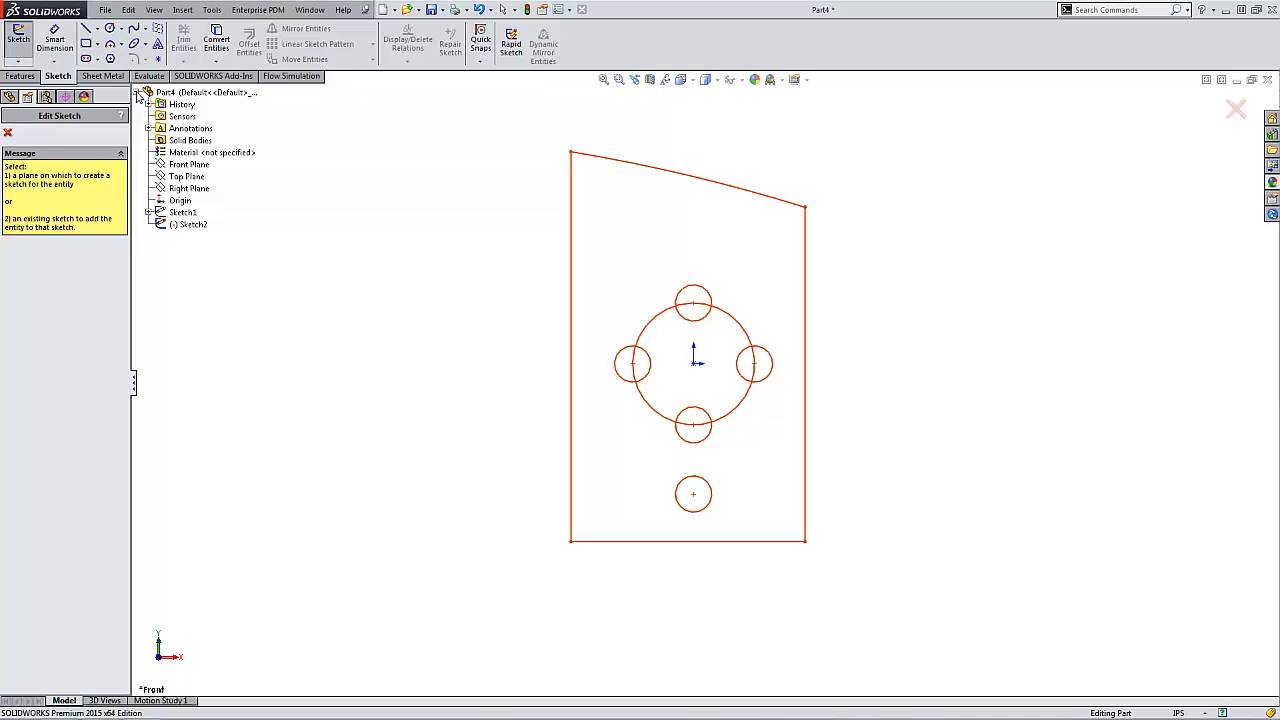
pyautogui.click(175, 160)
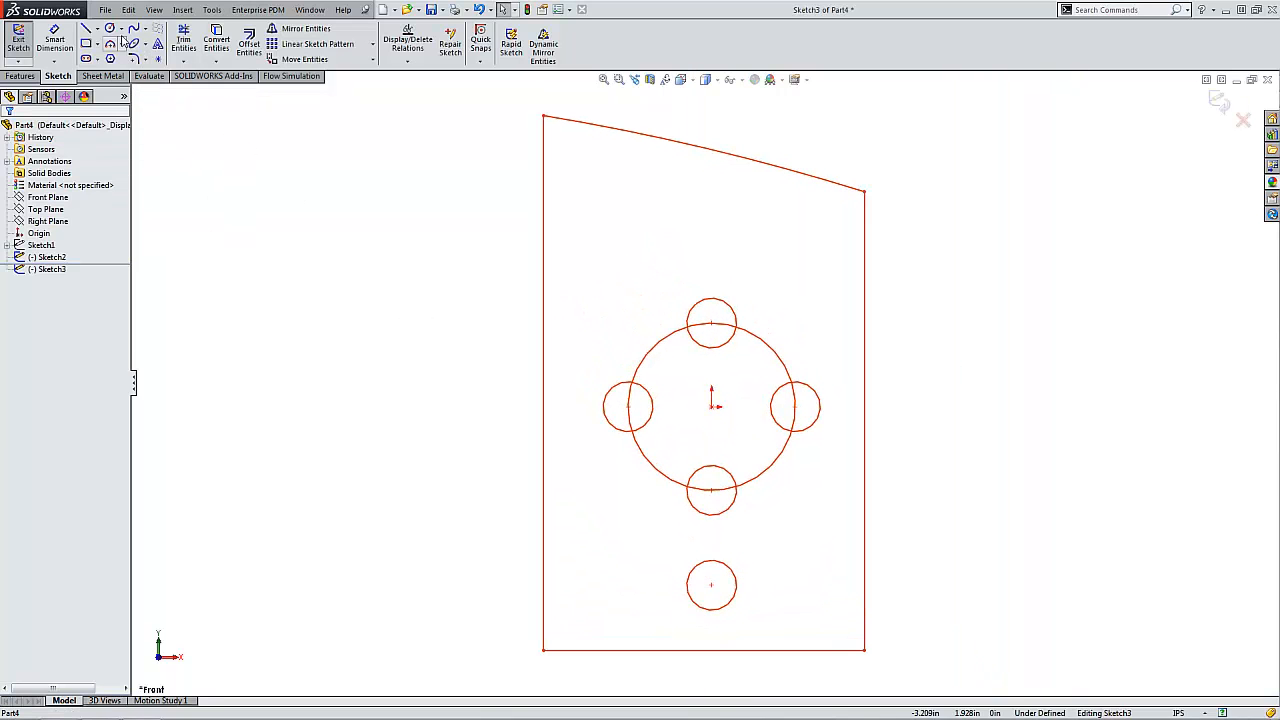
pyautogui.click(110, 28)
pyautogui.click(714, 405)
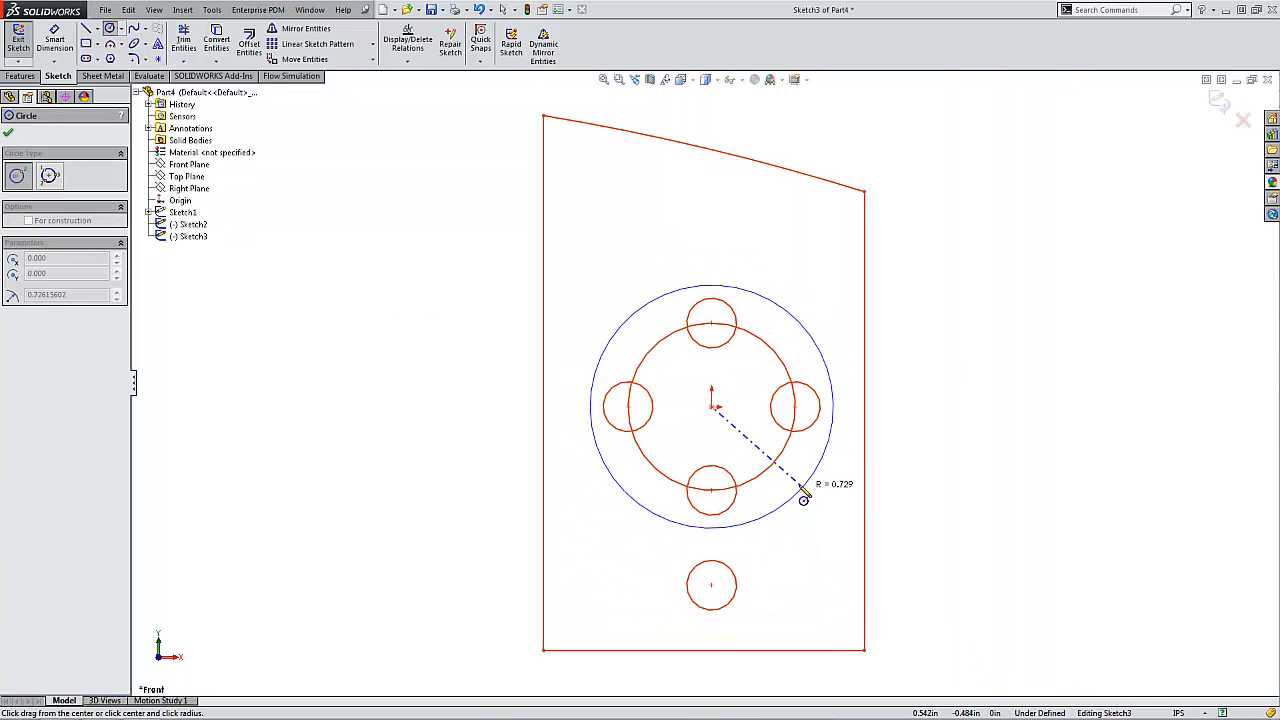
pyautogui.click(803, 496)
pyautogui.click(712, 410)
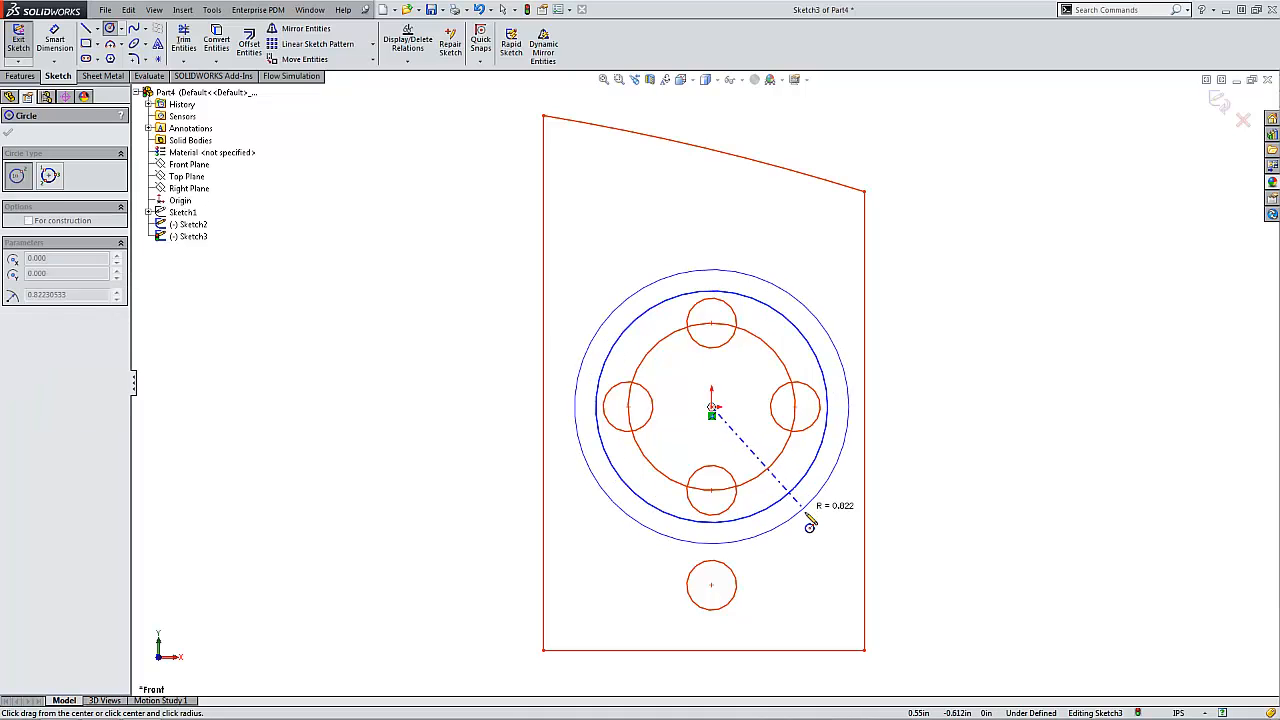
pyautogui.click(806, 518)
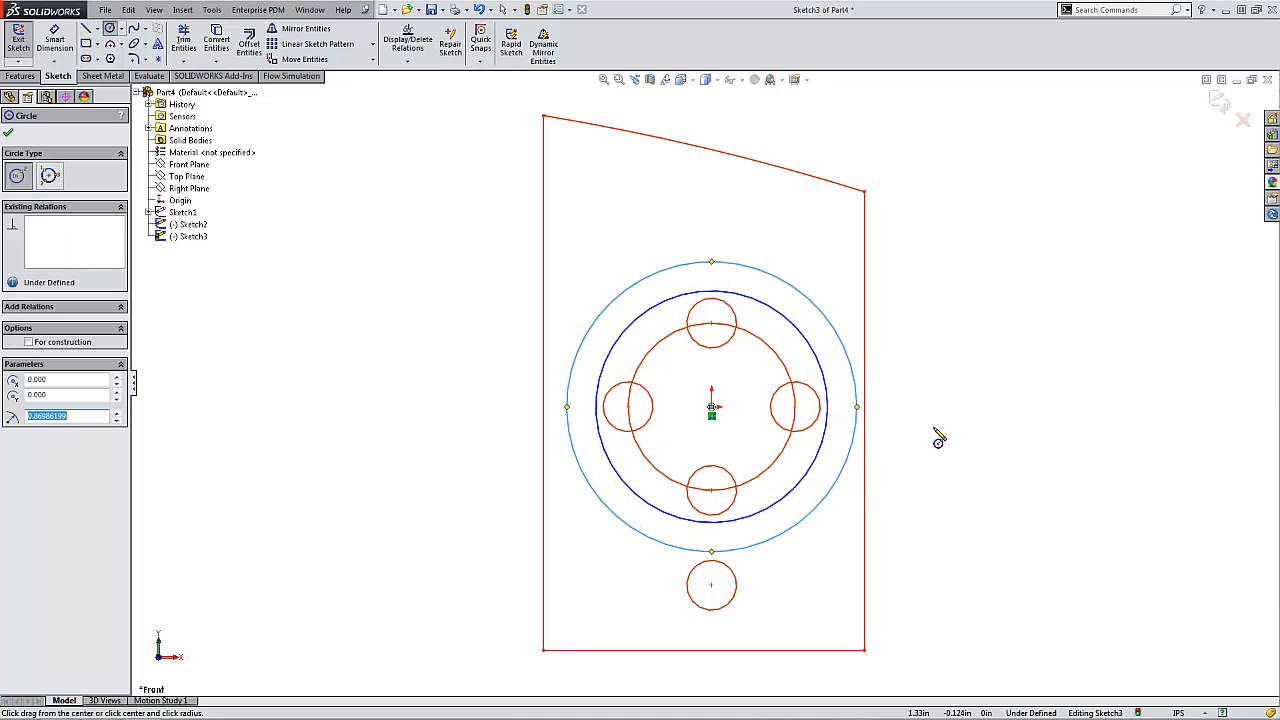
pyautogui.press('Escape')
# - Convert both new concentric circles around the buttons to construction geometry
pyautogui.click(815, 346)
pyautogui.keyDown('ctrl'); pyautogui.click(830, 323); pyautogui.keyUp('ctrl')
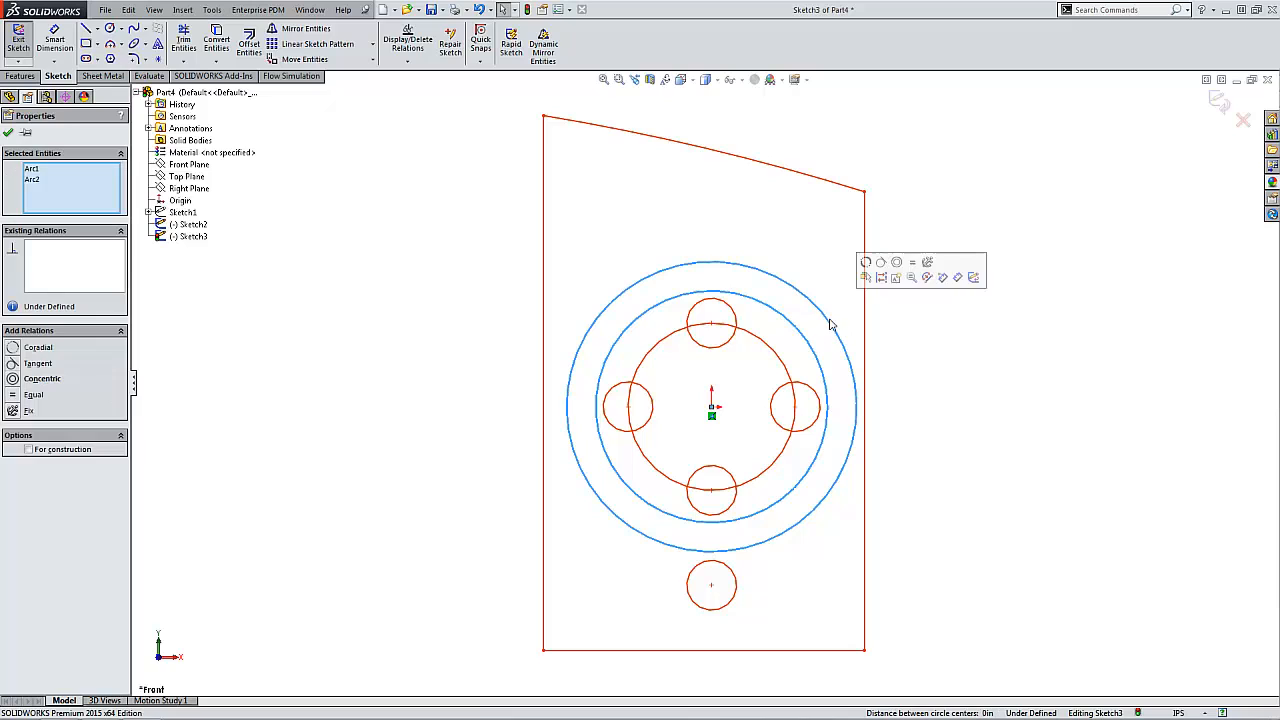
pyautogui.click(882, 277)
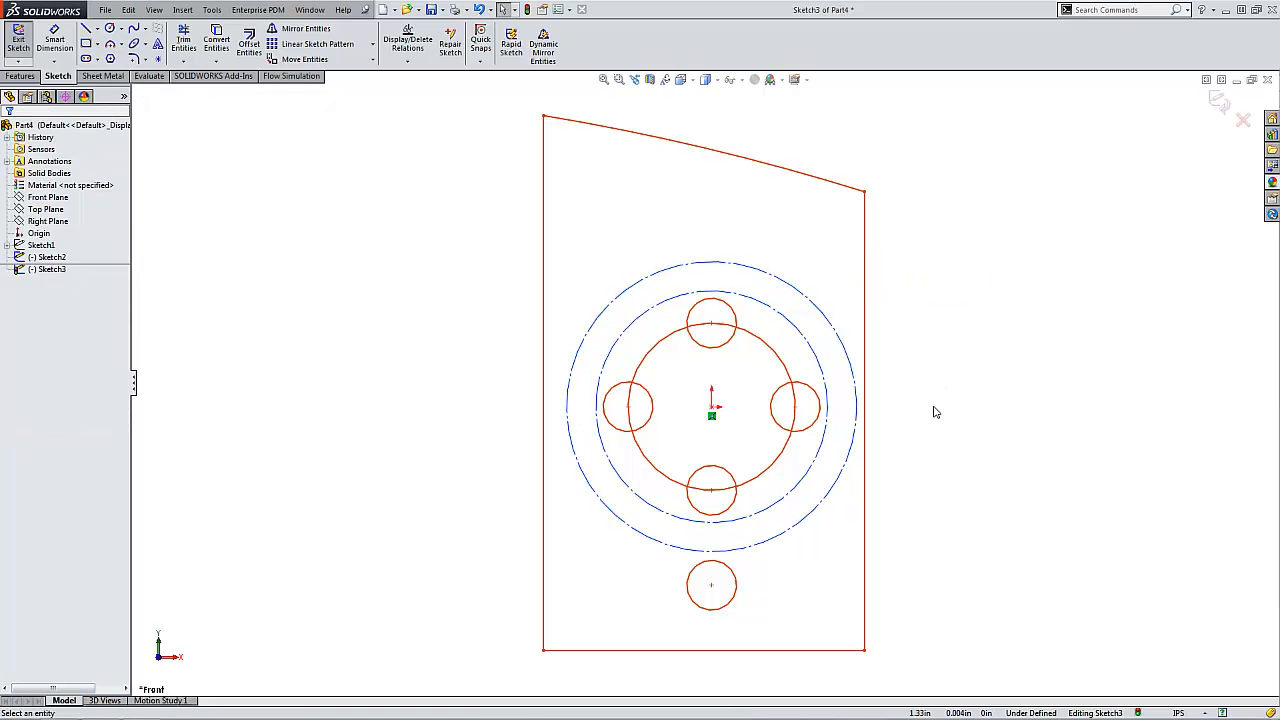
# - Divide the inner construction circle into 4 equal sketch segments with the Segment tool
pyautogui.click(808, 340)
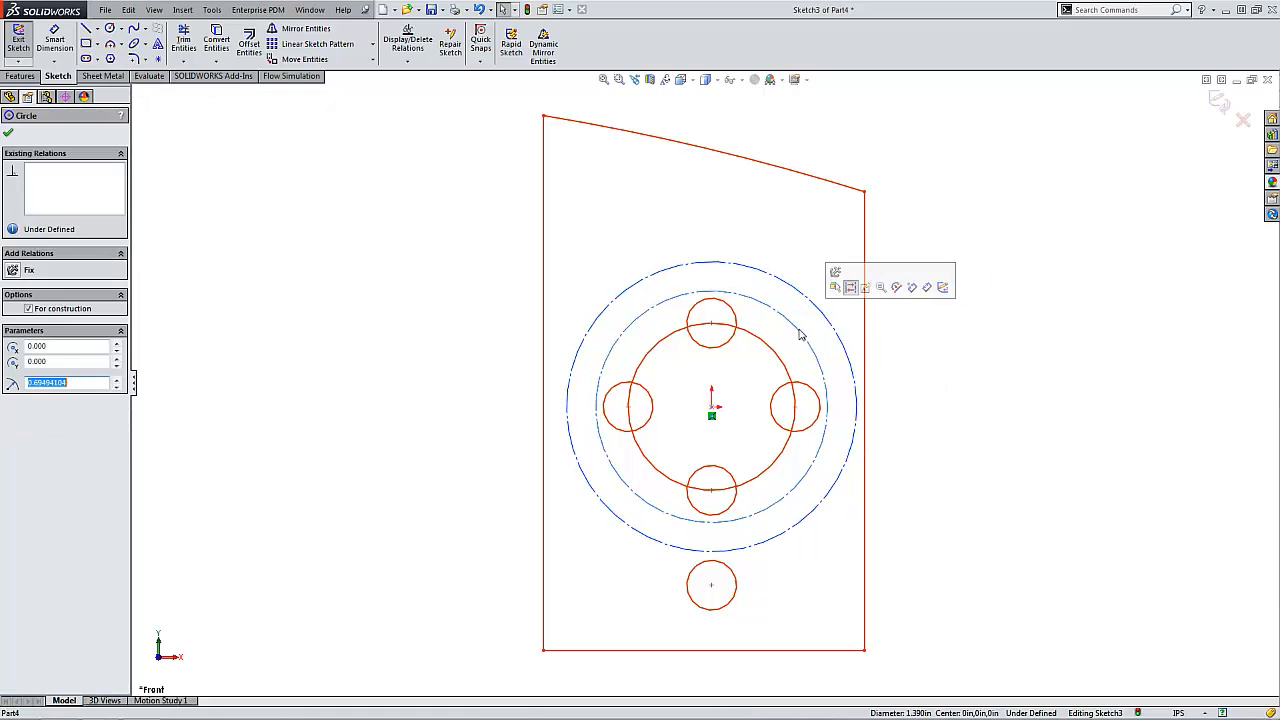
pyautogui.click(215, 14)
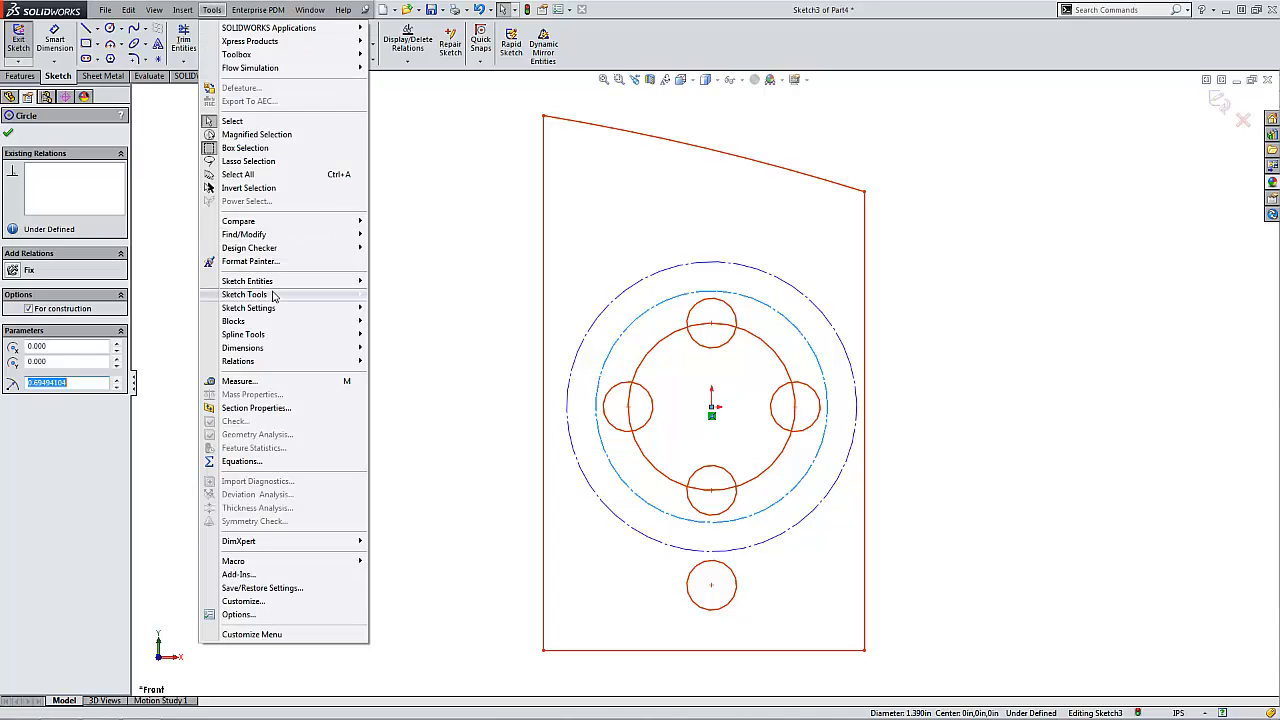
pyautogui.moveTo(340, 294)
pyautogui.click(404, 279)
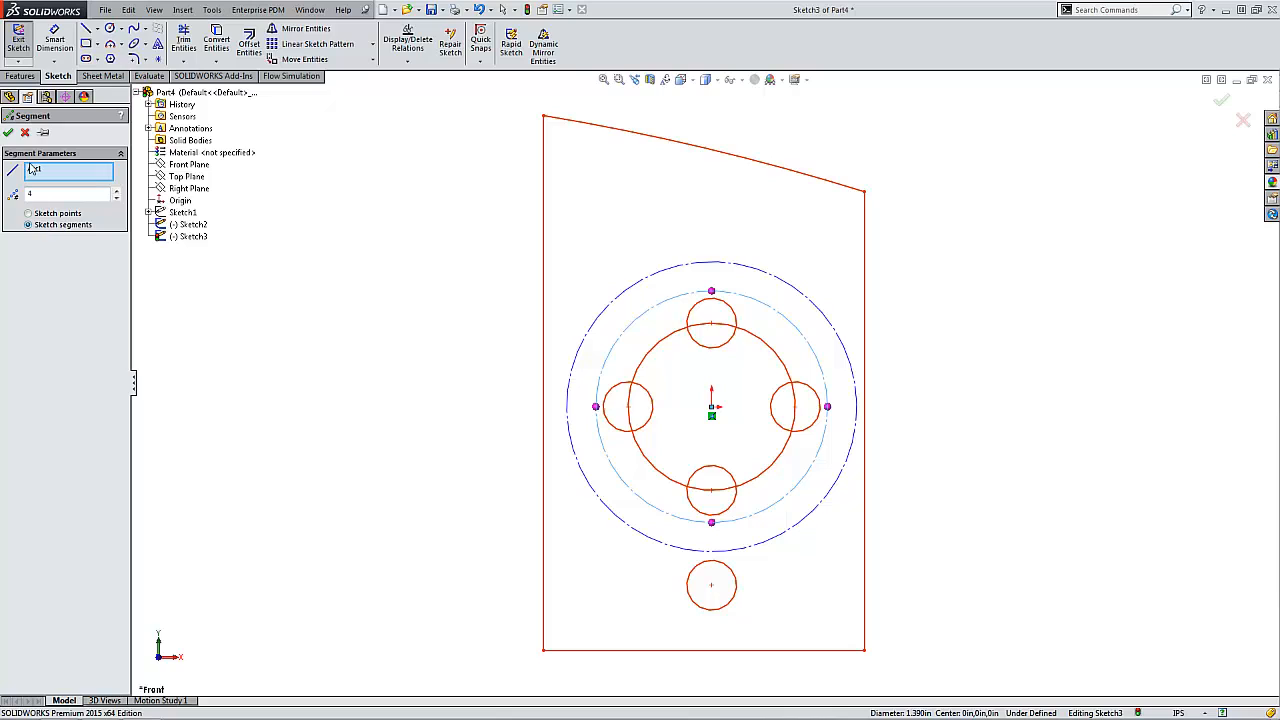
pyautogui.click(8, 133)
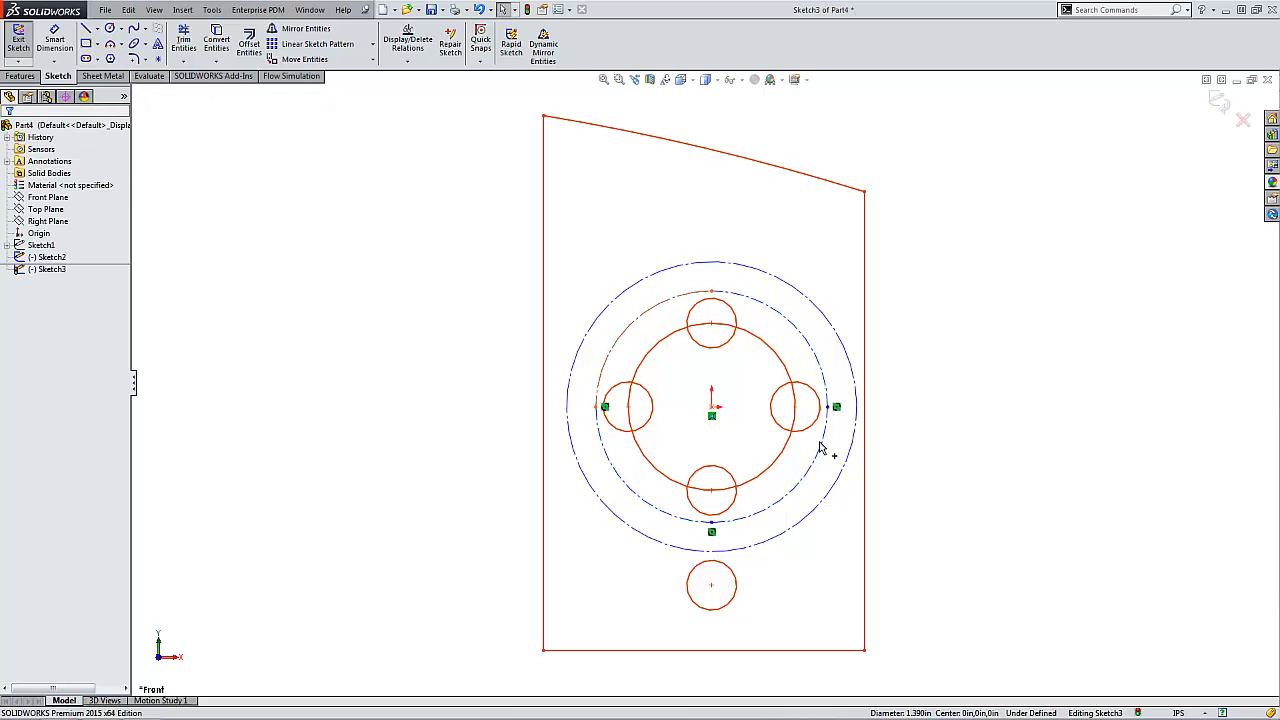
# - Add a 90° angle dimension about the origin between the inner circle's top and left division points
pyautogui.rightClick(949, 500)
pyautogui.moveTo(923, 508); pyautogui.dragTo(921, 424, button='right')
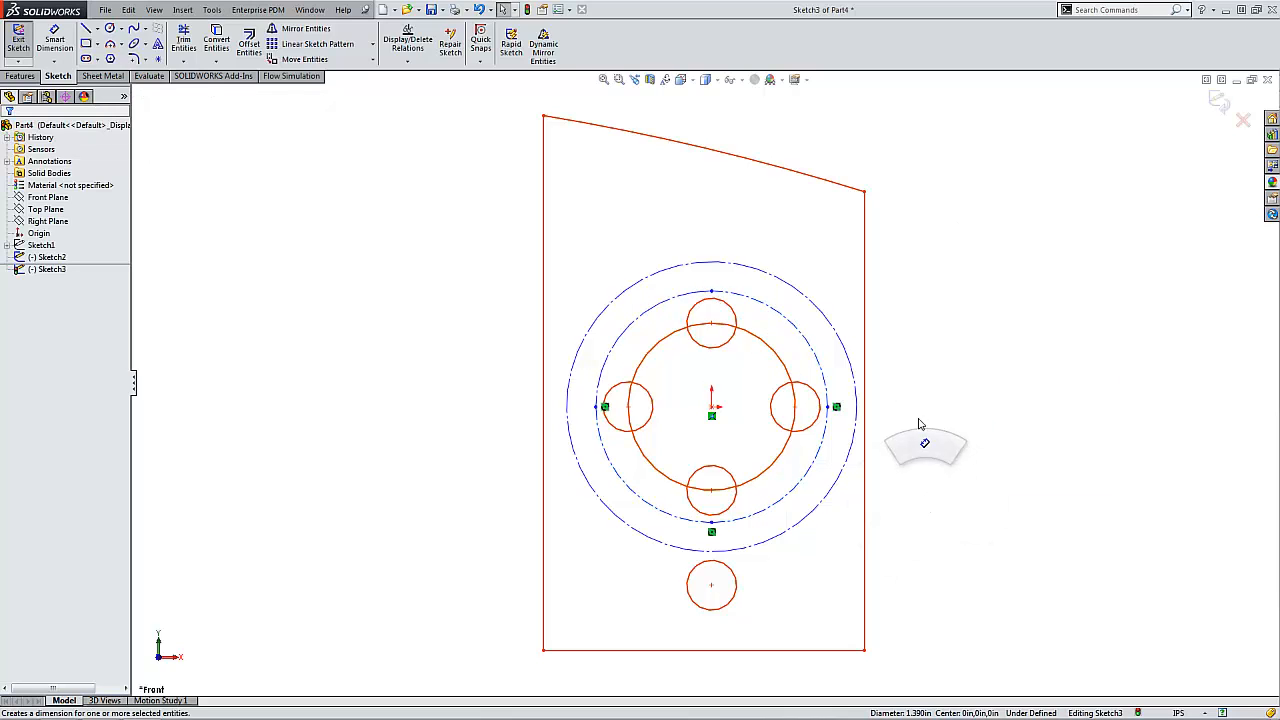
pyautogui.click(712, 292)
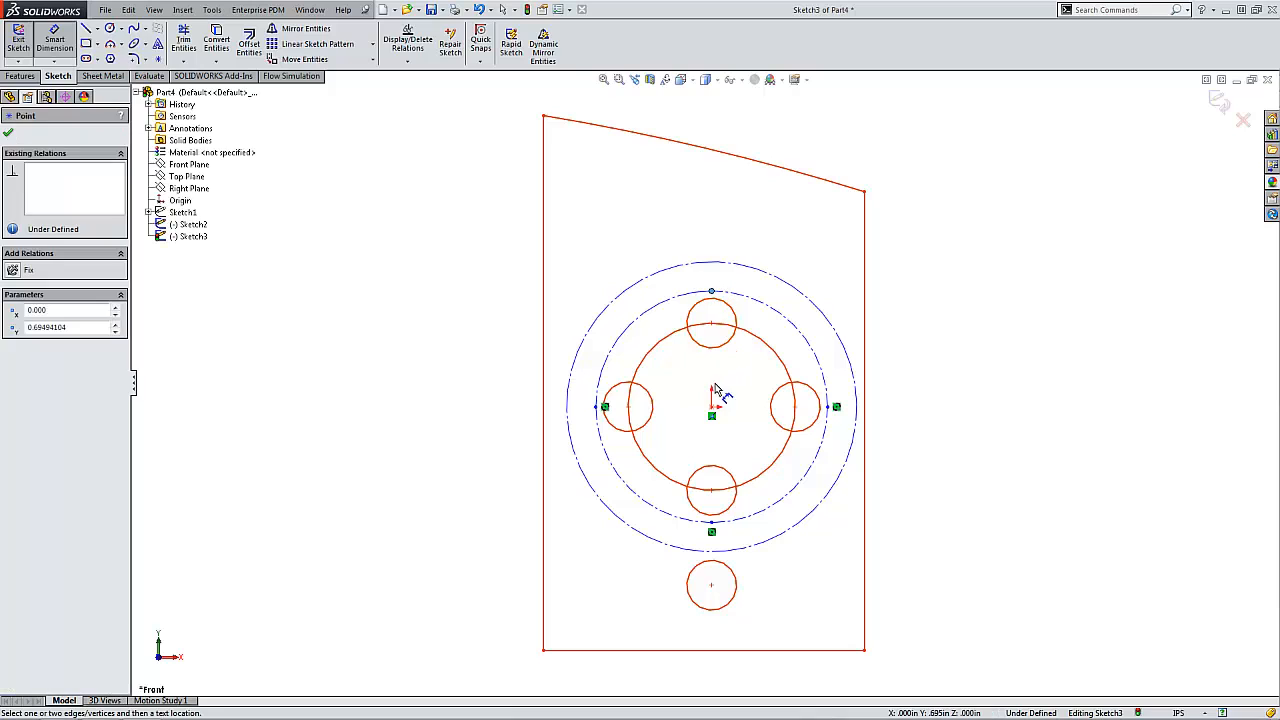
pyautogui.click(603, 408)
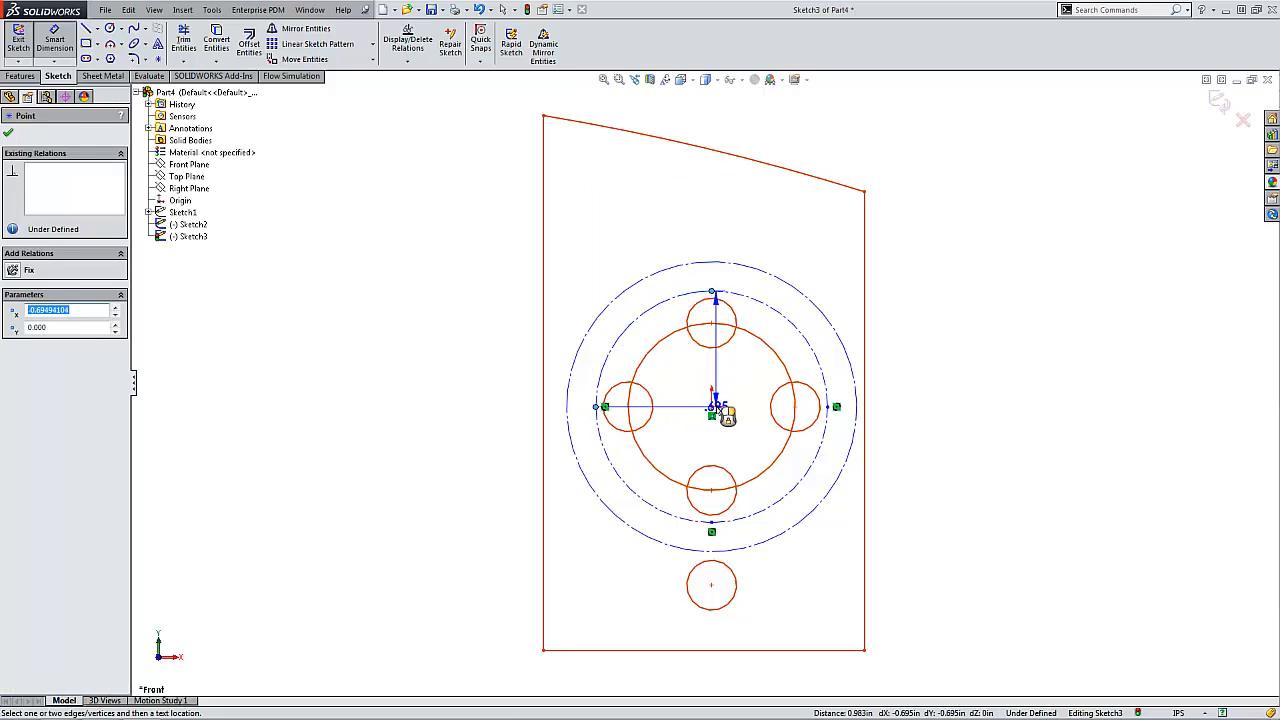
pyautogui.click(562, 280)
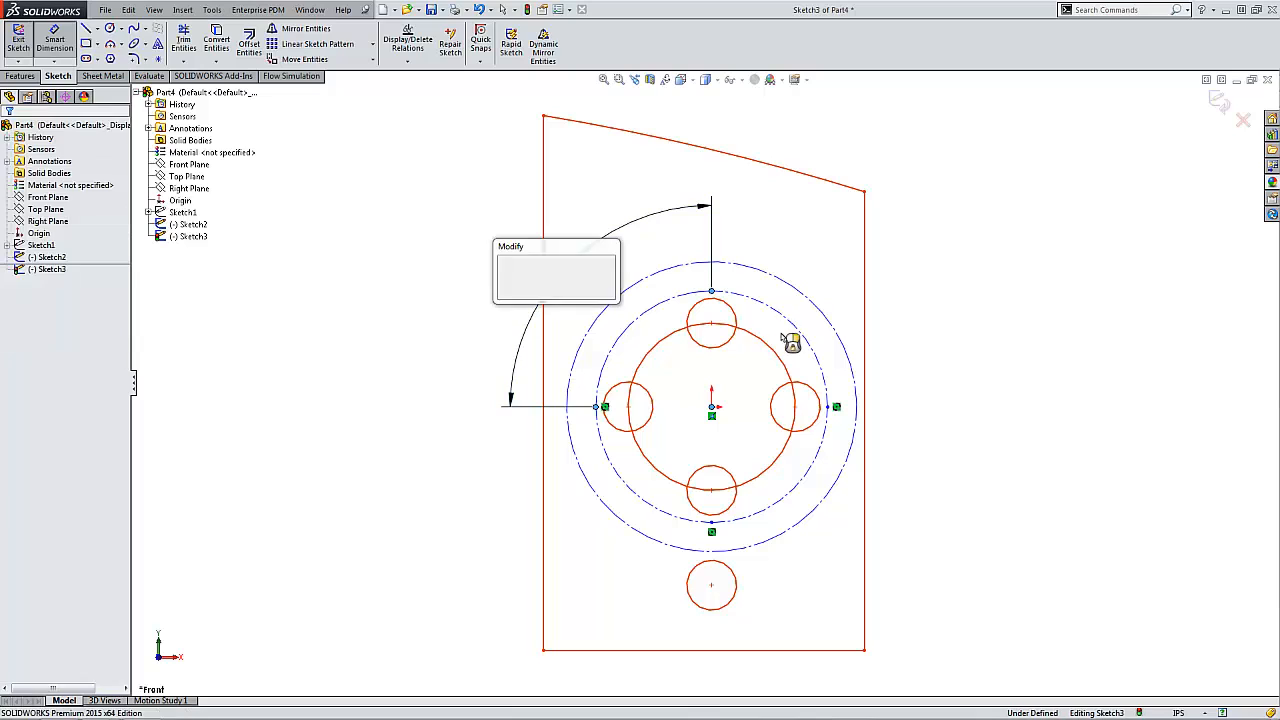
pyautogui.press('Return')
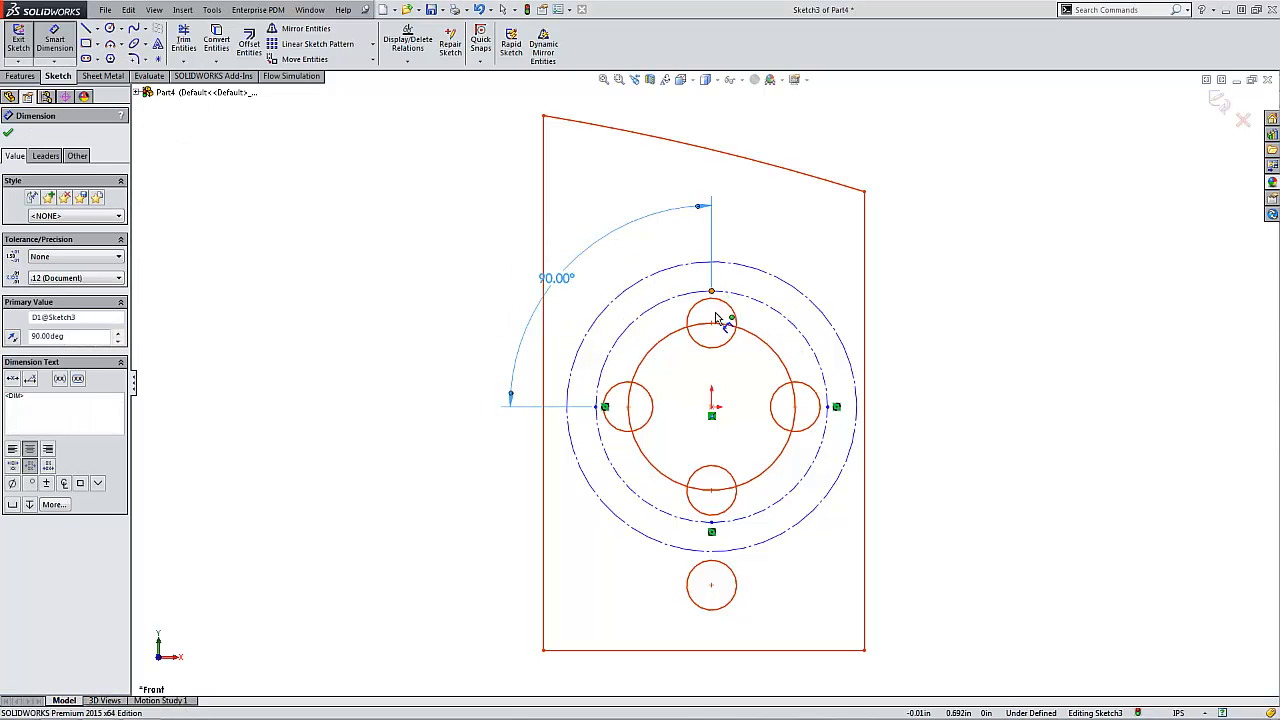
# - Add a 90° angle dimension about the origin between the inner circle's top and right division points
pyautogui.click(711, 292)
pyautogui.click(712, 408)
pyautogui.click(836, 407)
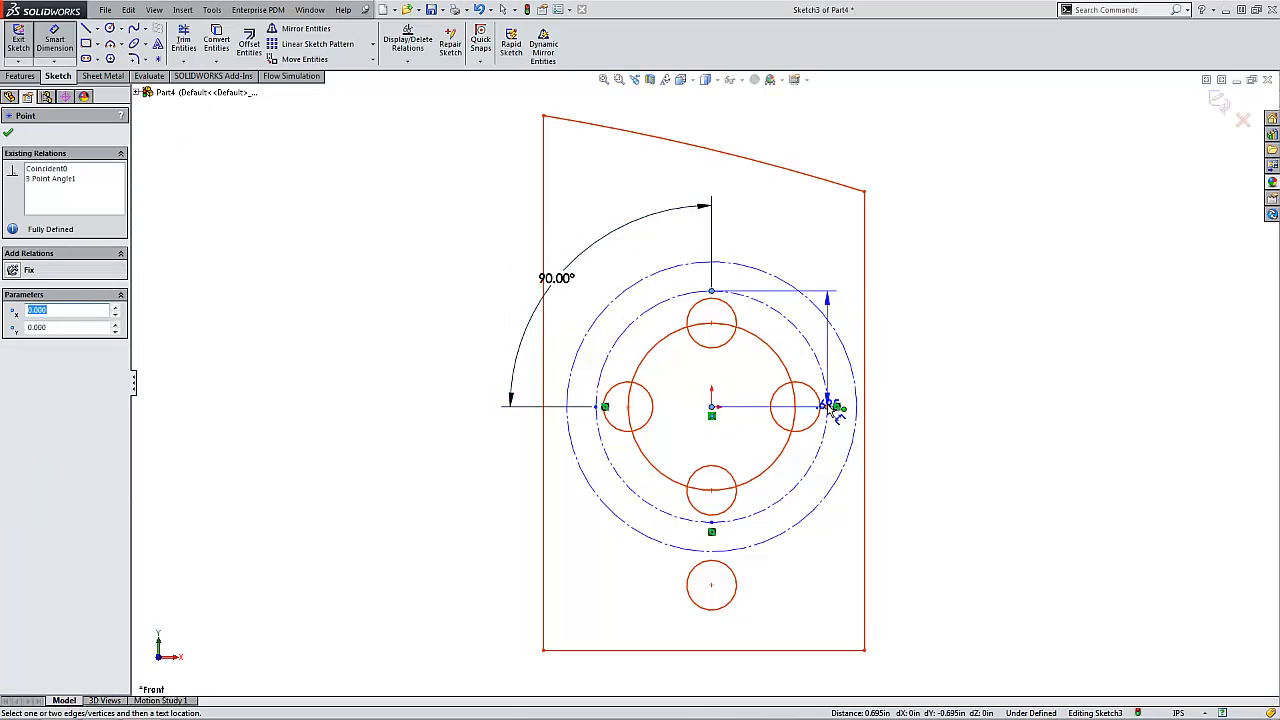
pyautogui.click(808, 252)
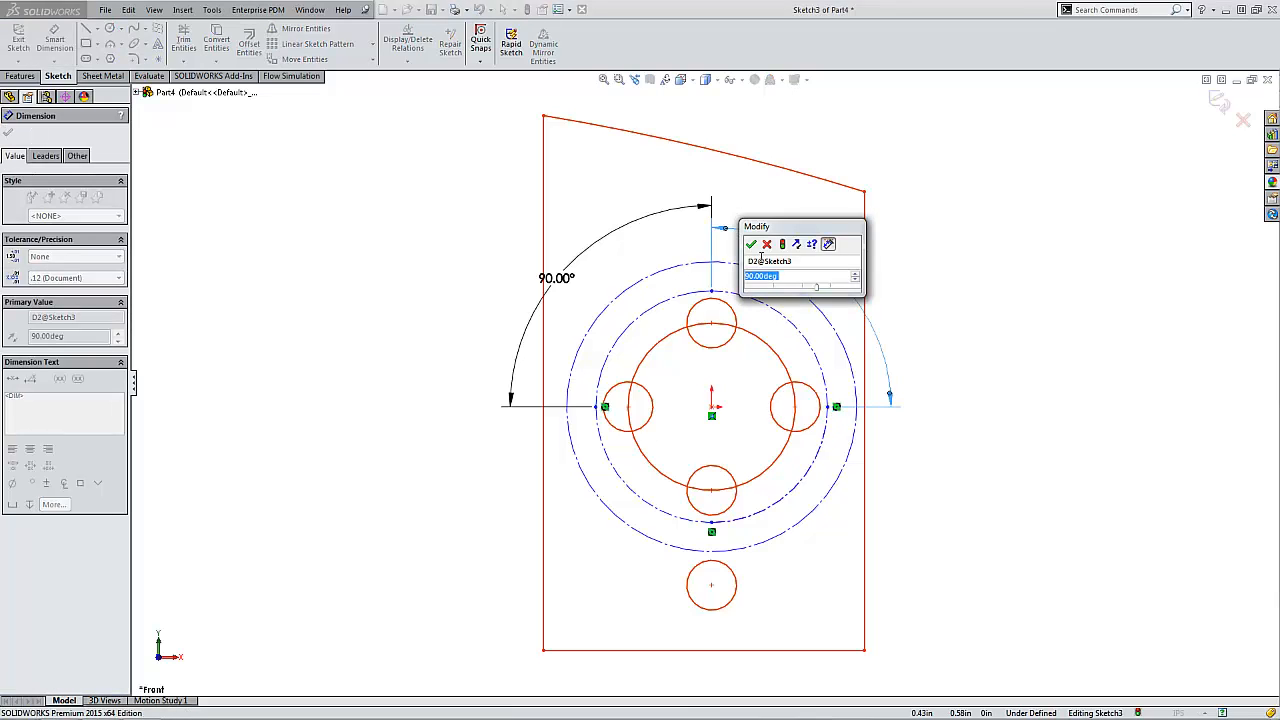
pyautogui.press('Return')
# - Add a 90° angle dimension about the origin between the inner circle's right and bottom division points
pyautogui.click(712, 409)
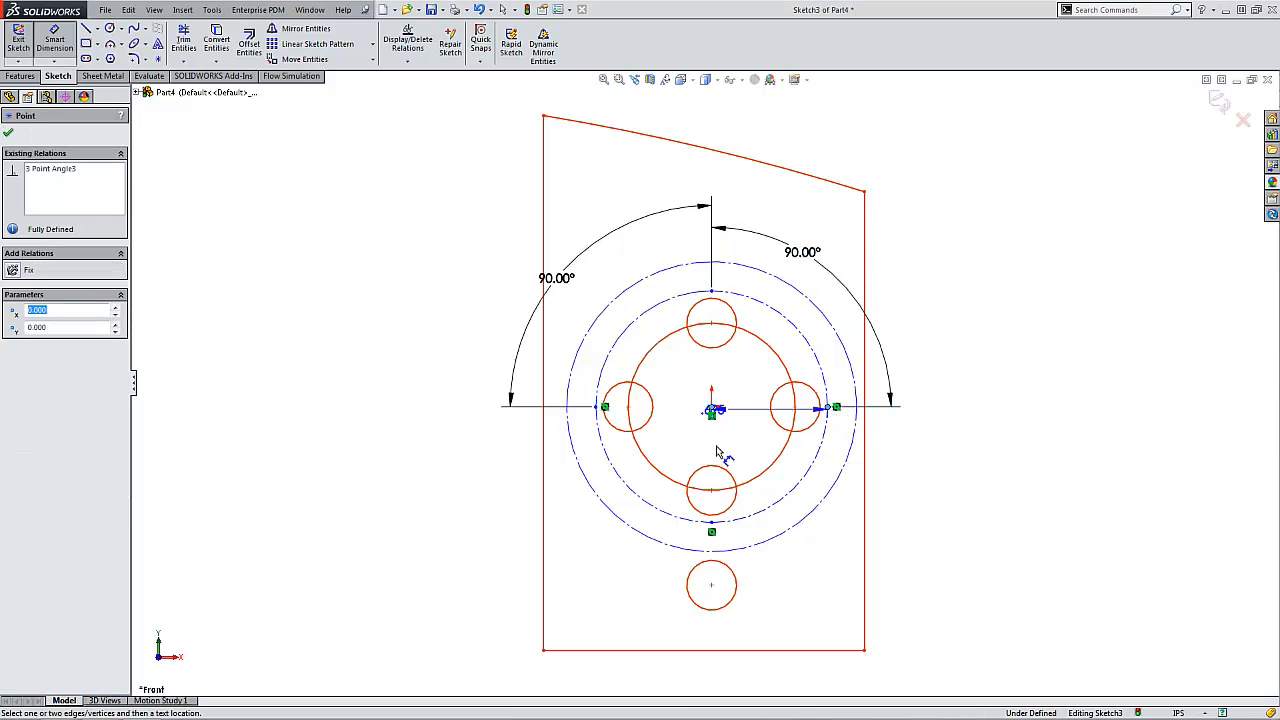
pyautogui.click(712, 522)
pyautogui.click(860, 519)
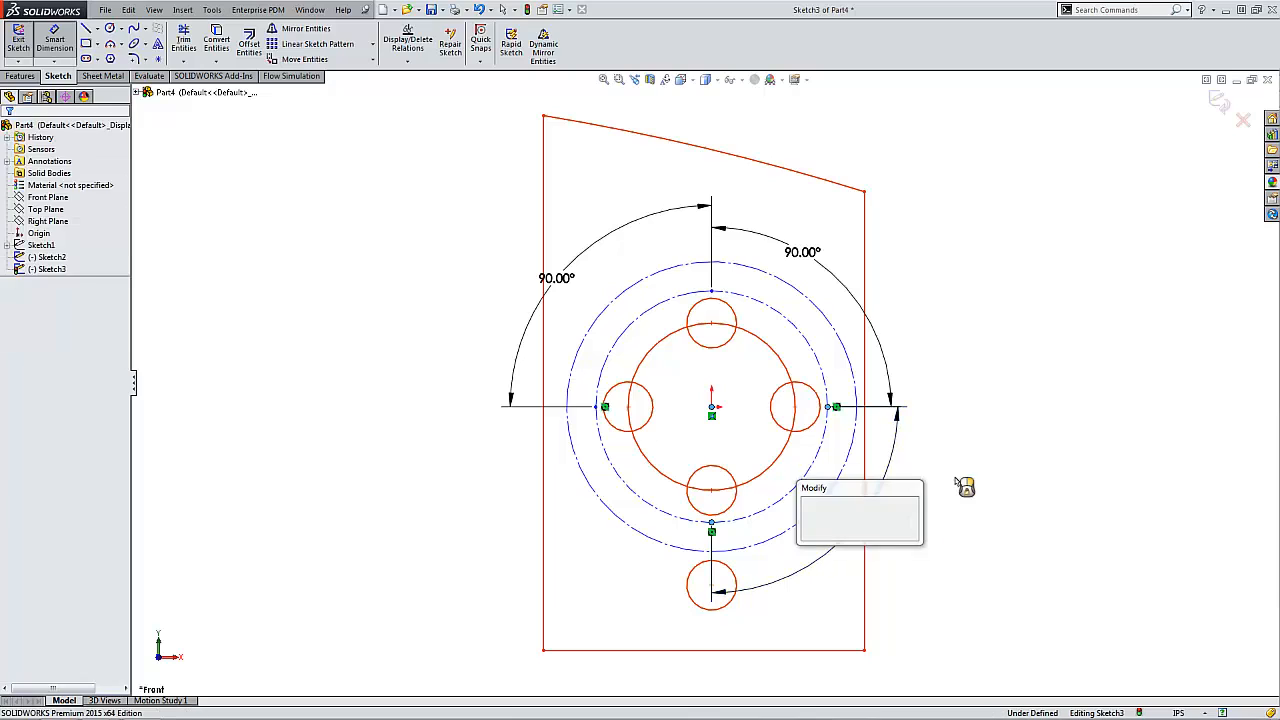
pyautogui.click(809, 512)
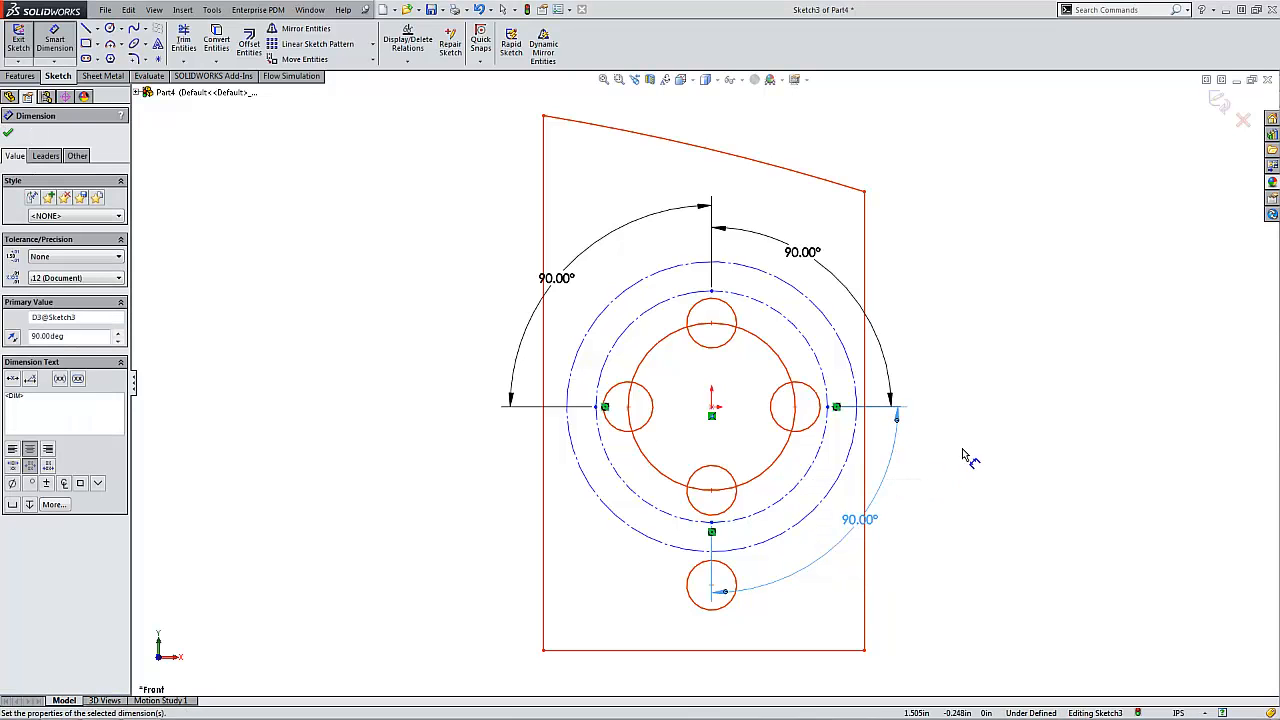
# - Draw two perpendicular centerlines from the origin to the outer construction circle, at 225° and 315°
pyautogui.click(97, 29)
pyautogui.click(113, 55)
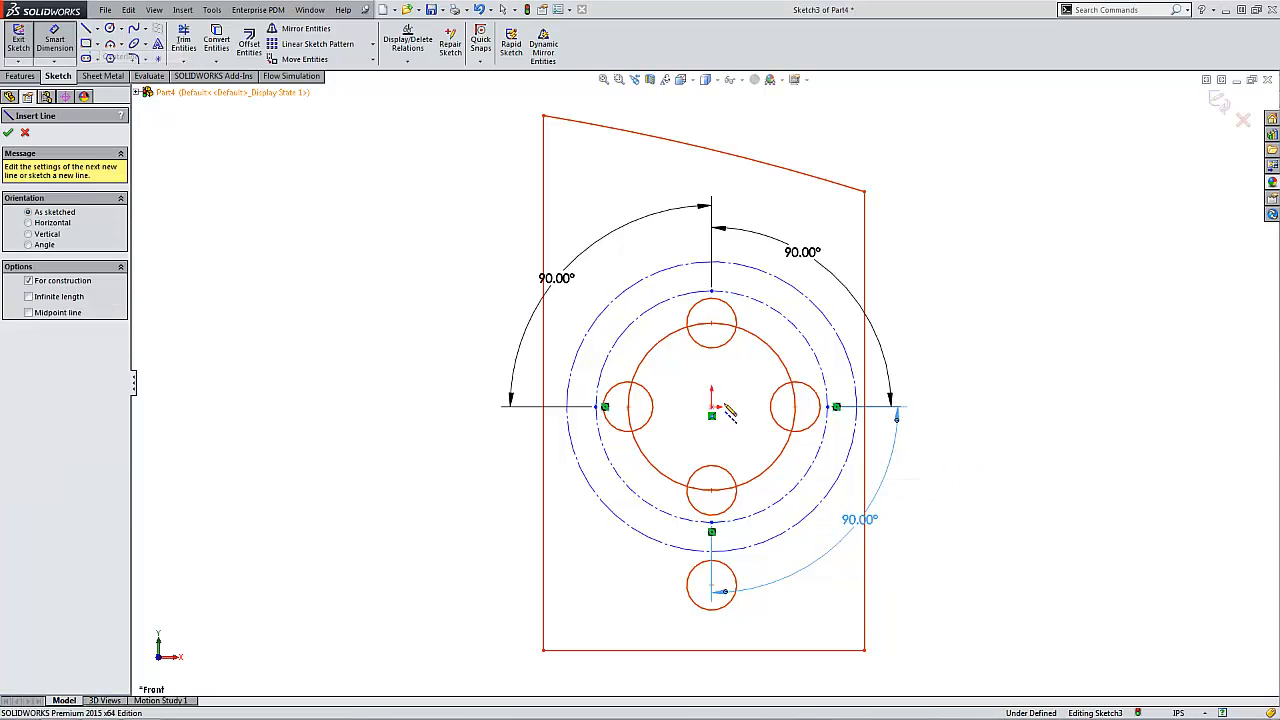
pyautogui.click(712, 414)
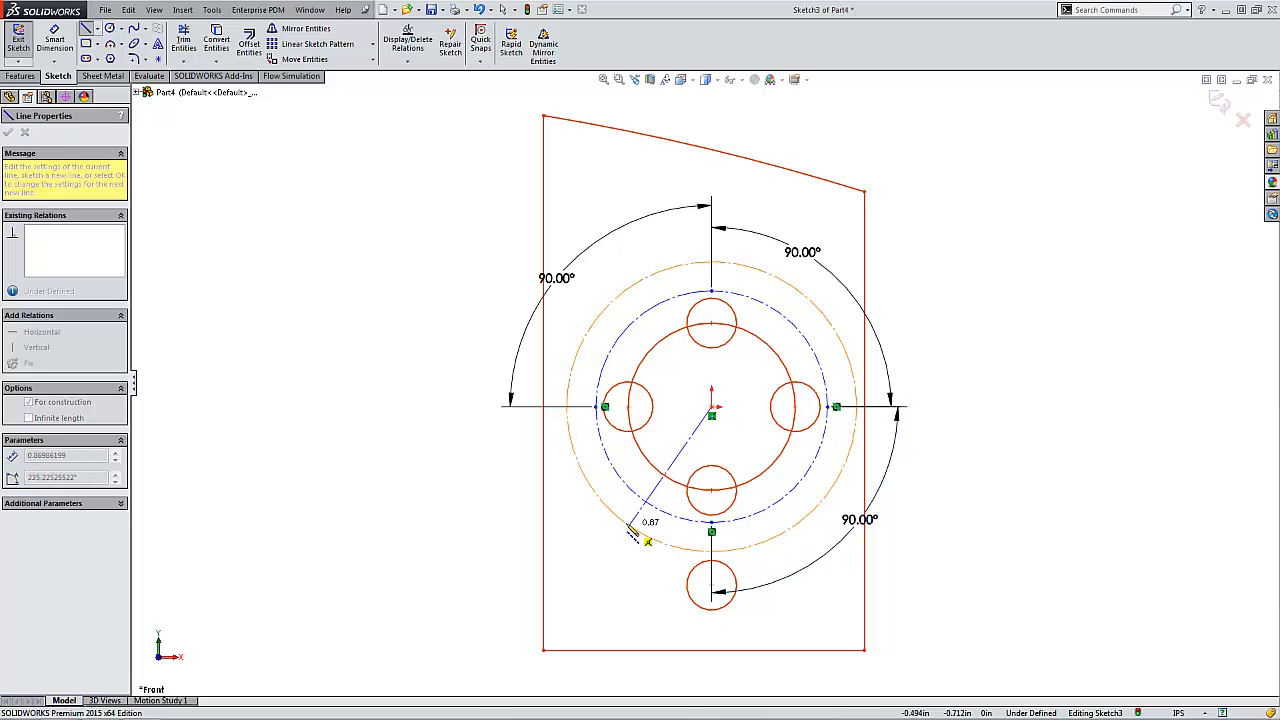
pyautogui.click(610, 509)
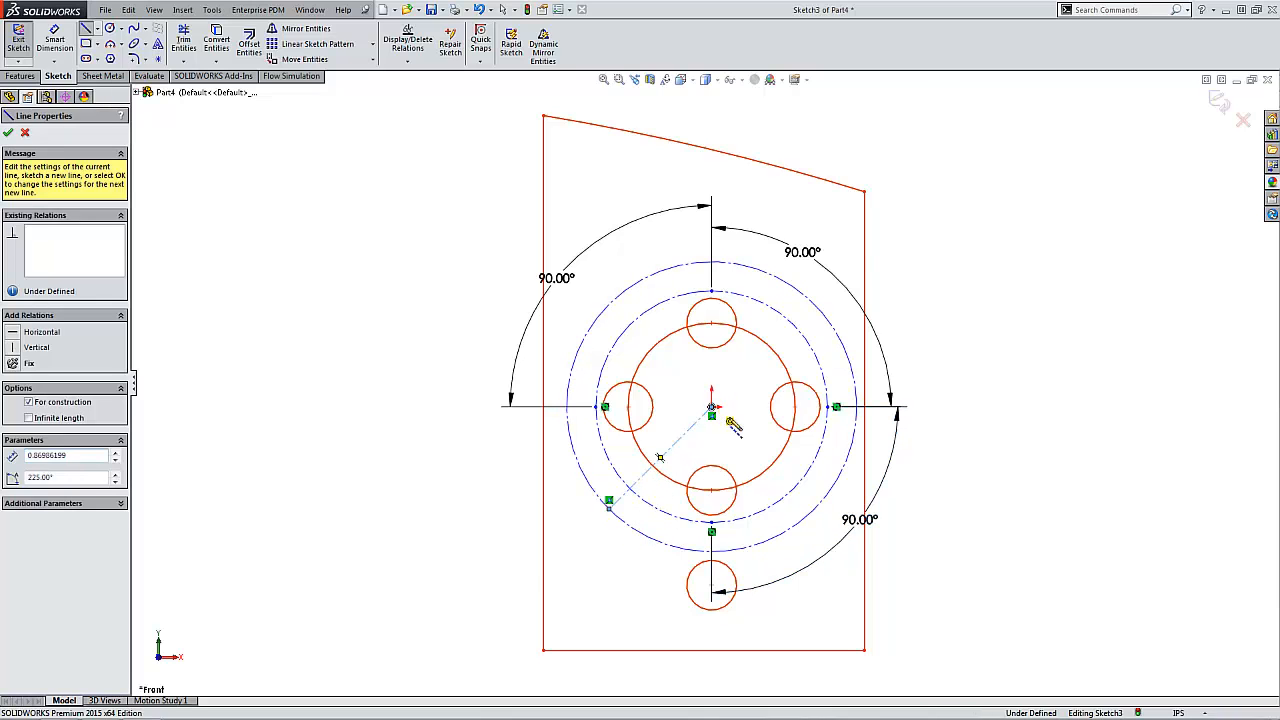
pyautogui.click(816, 512)
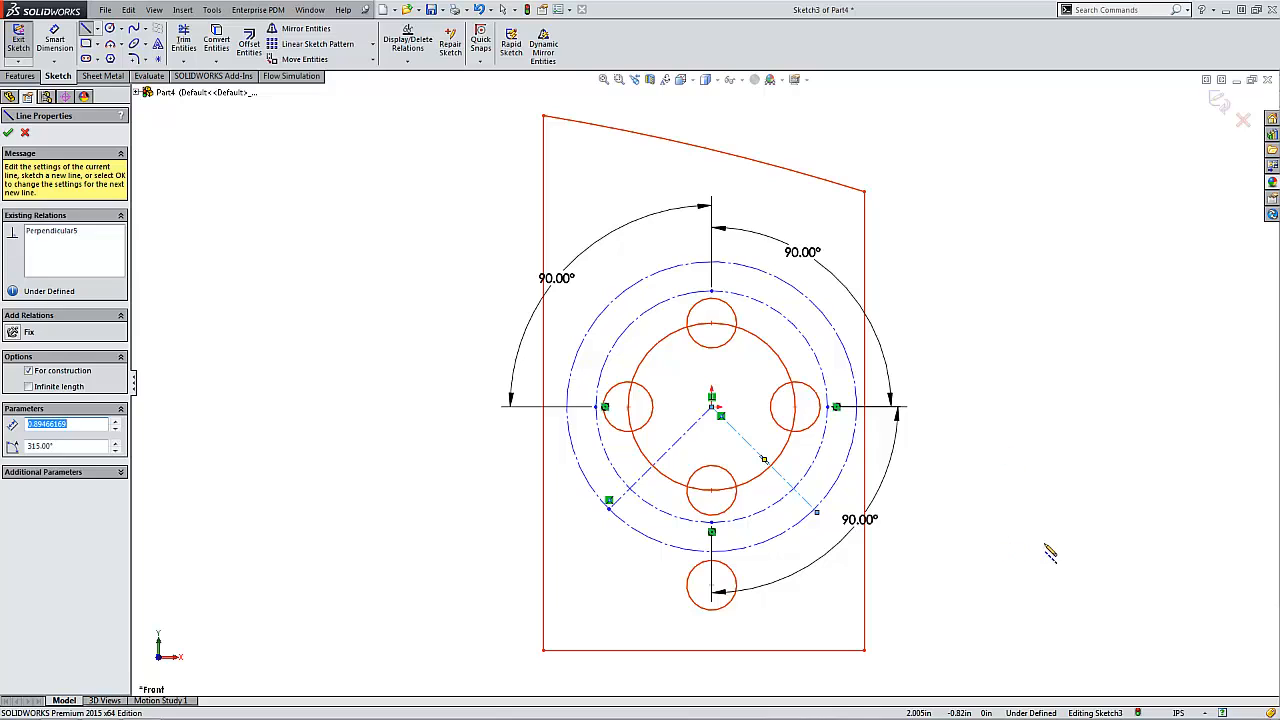
# - Trim away the outer construction circle's upper portion, keeping only the arc between the two centerlines below the buttons
pyautogui.moveTo(1018, 542); pyautogui.dragTo(975, 540, button='right')
pyautogui.moveTo(848, 459); pyautogui.dragTo(845, 458)
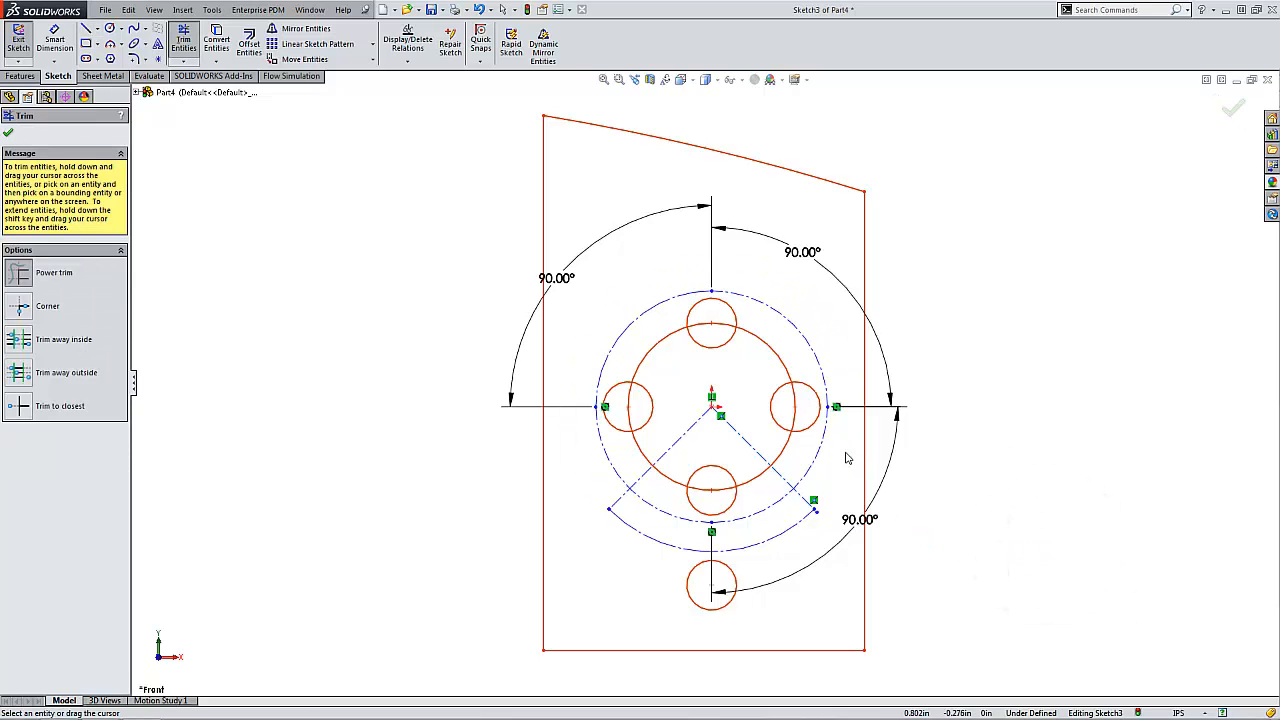
pyautogui.press('Escape')
# - Move the inner circle's left division point onto the lower-left centerline and close the sketch
pyautogui.moveTo(596, 408); pyautogui.dragTo(628, 490)
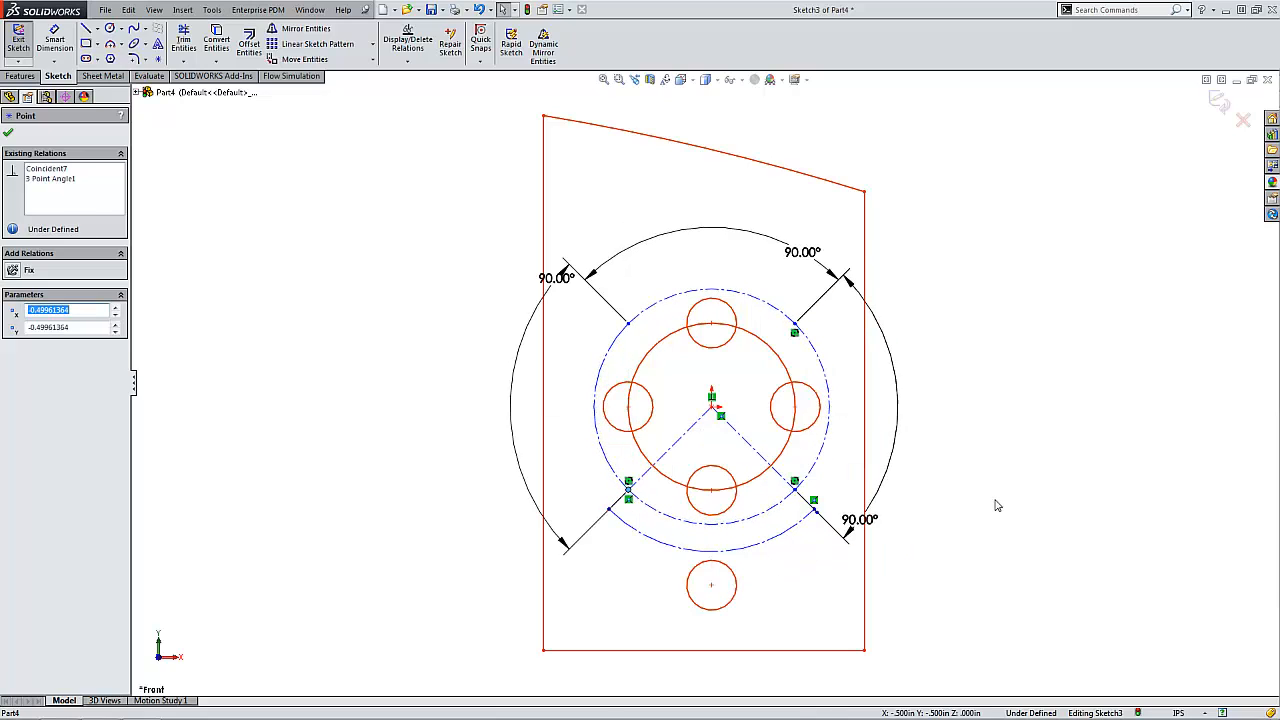
pyautogui.click(997, 505)
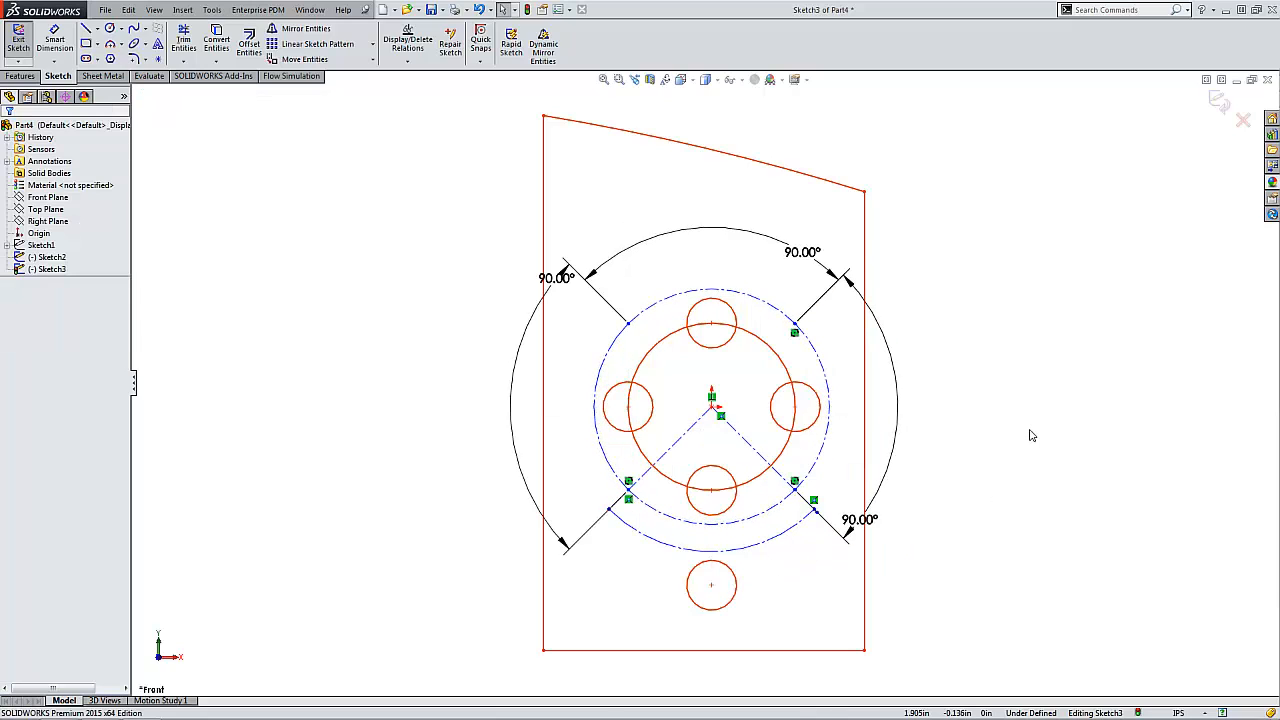
pyautogui.click(1217, 105)
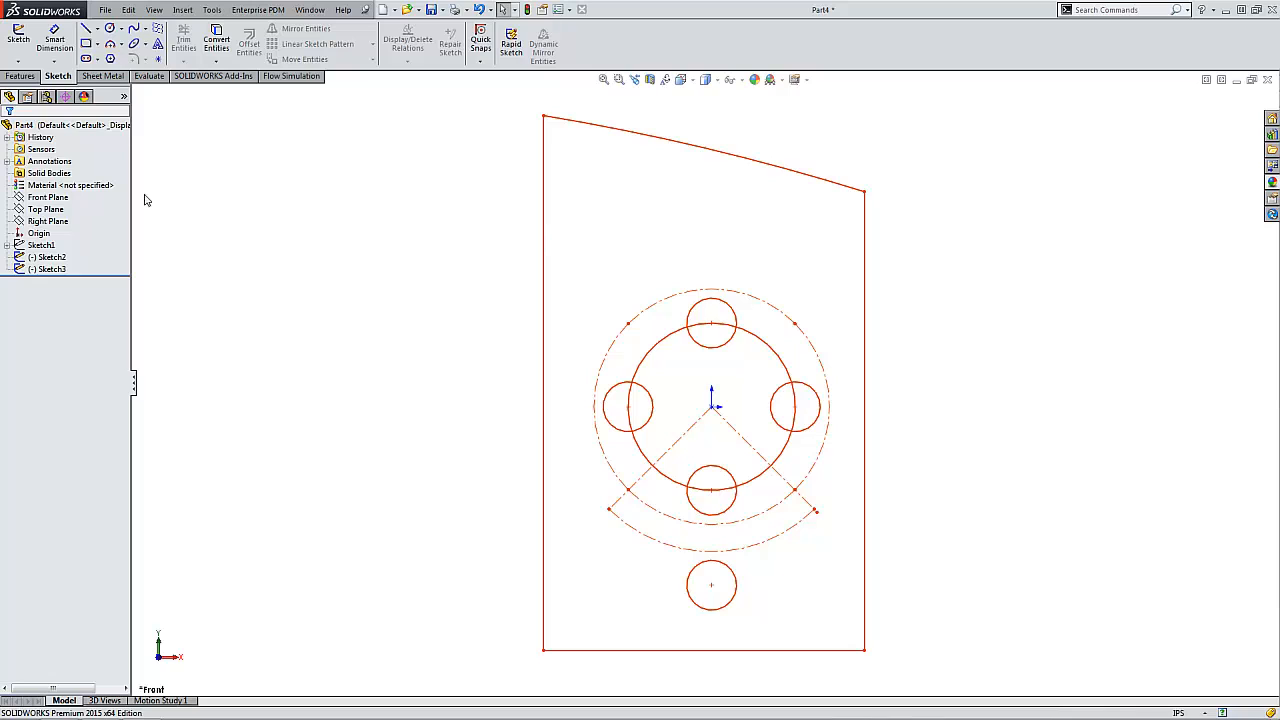
# - Start a sketch on the Front Plane and attach new sketch text to the lower construction arc between the two centerlines
pyautogui.click(48, 197)
pyautogui.click(18, 40)
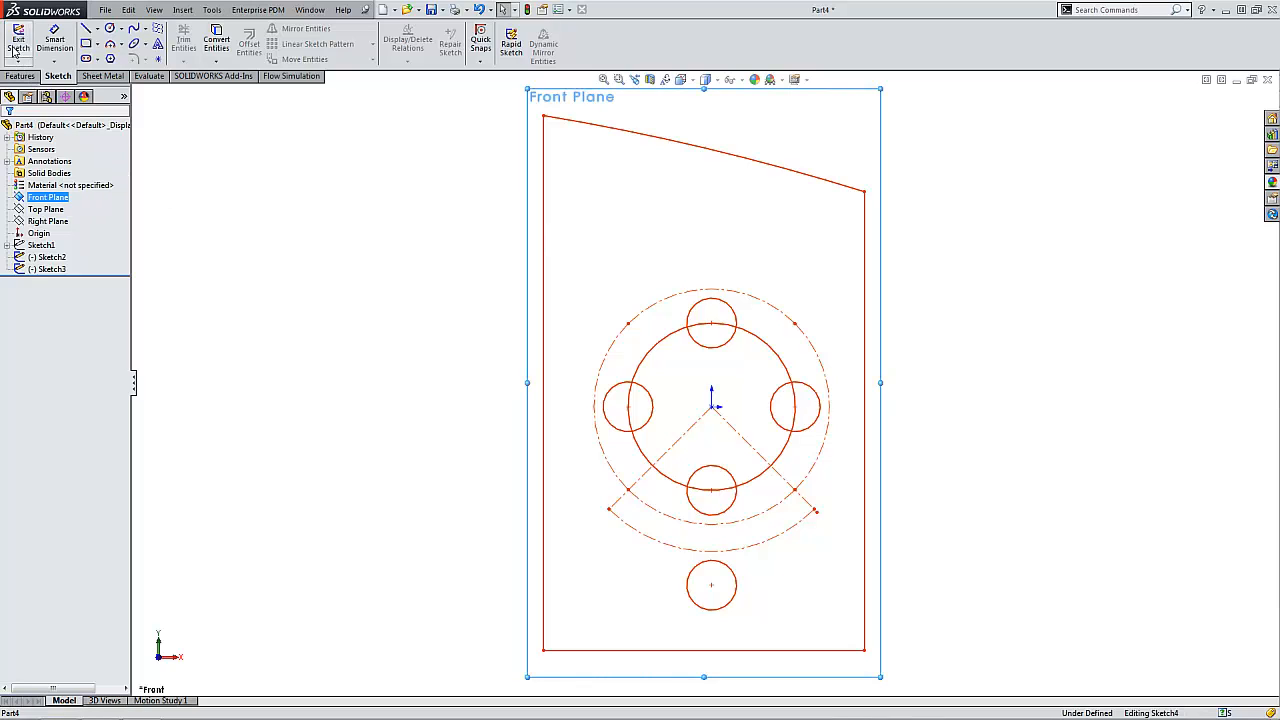
pyautogui.click(157, 45)
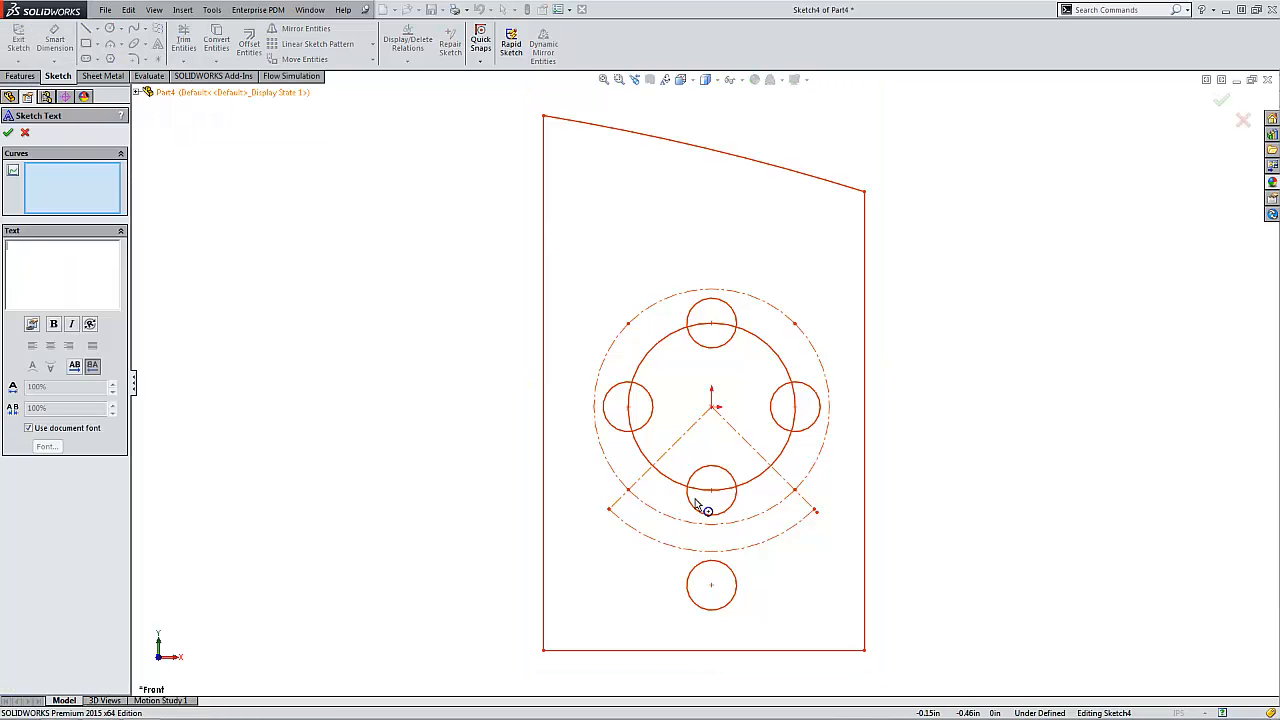
pyautogui.click(720, 551)
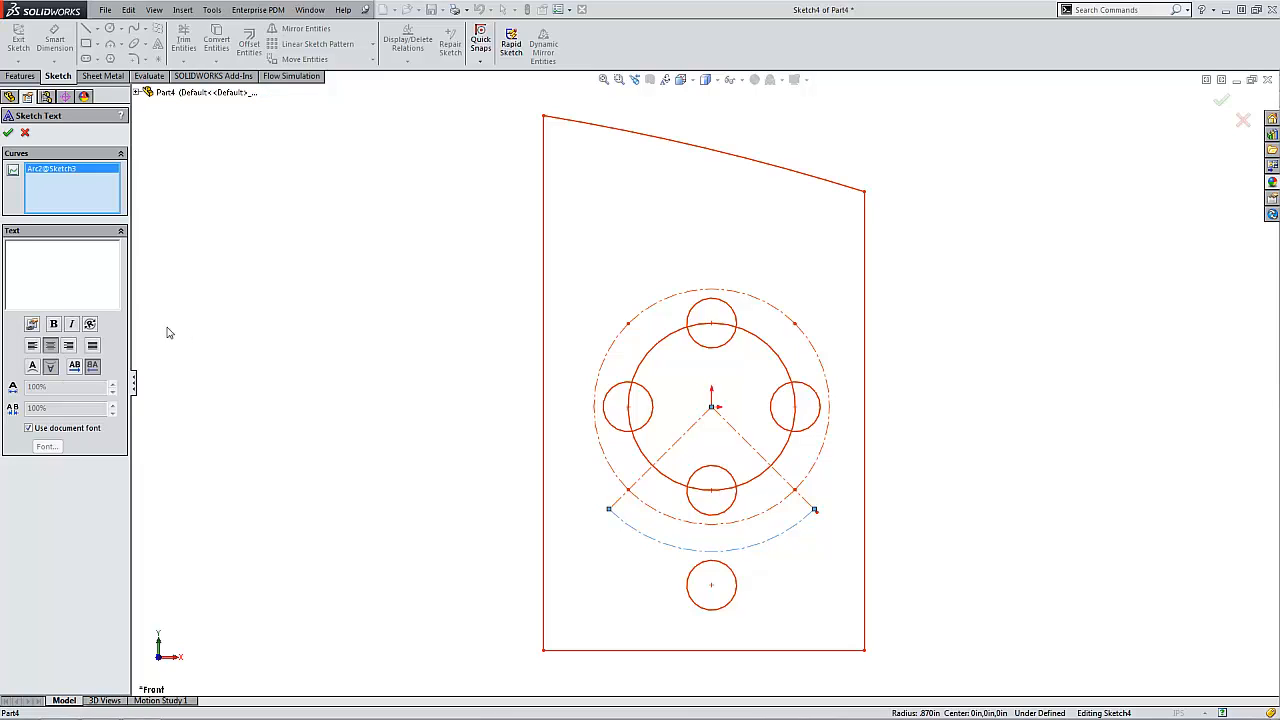
# - Enter "Missed Calls" as the sketch text and flip it so it reads upright along the lower arc
pyautogui.click(75, 271)
pyautogui.write('Missed Call')
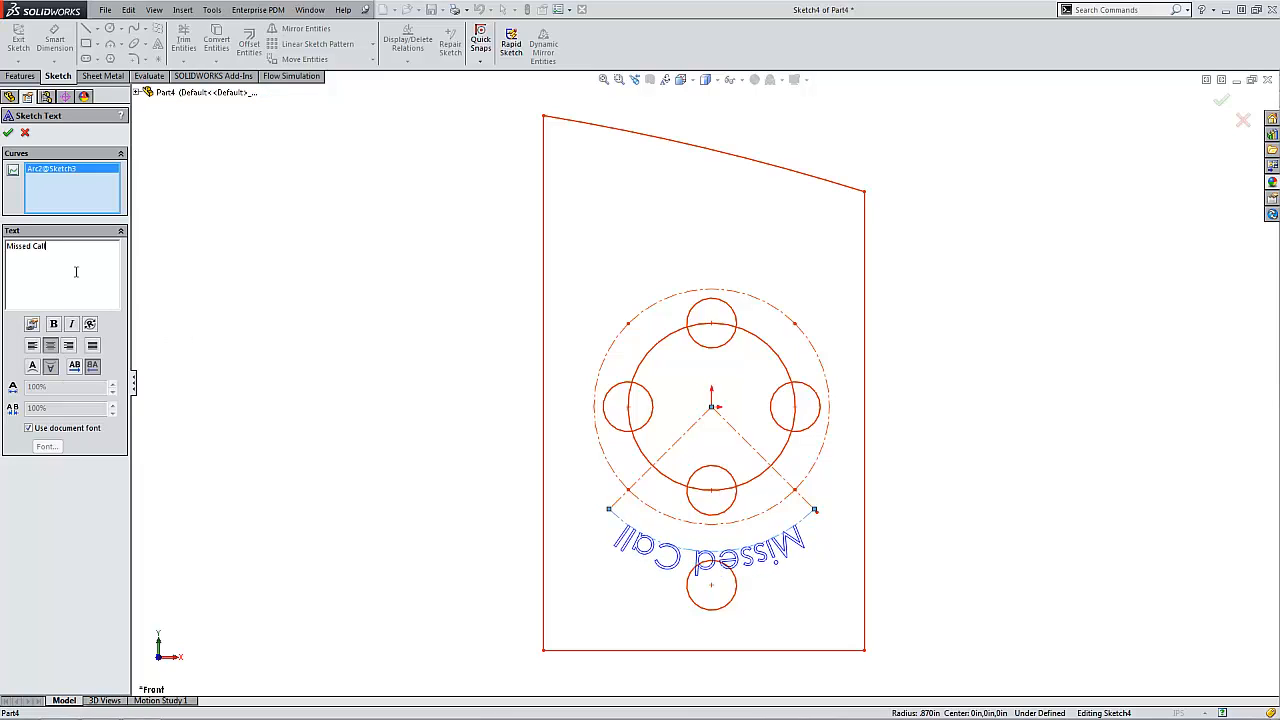
pyautogui.write('s')
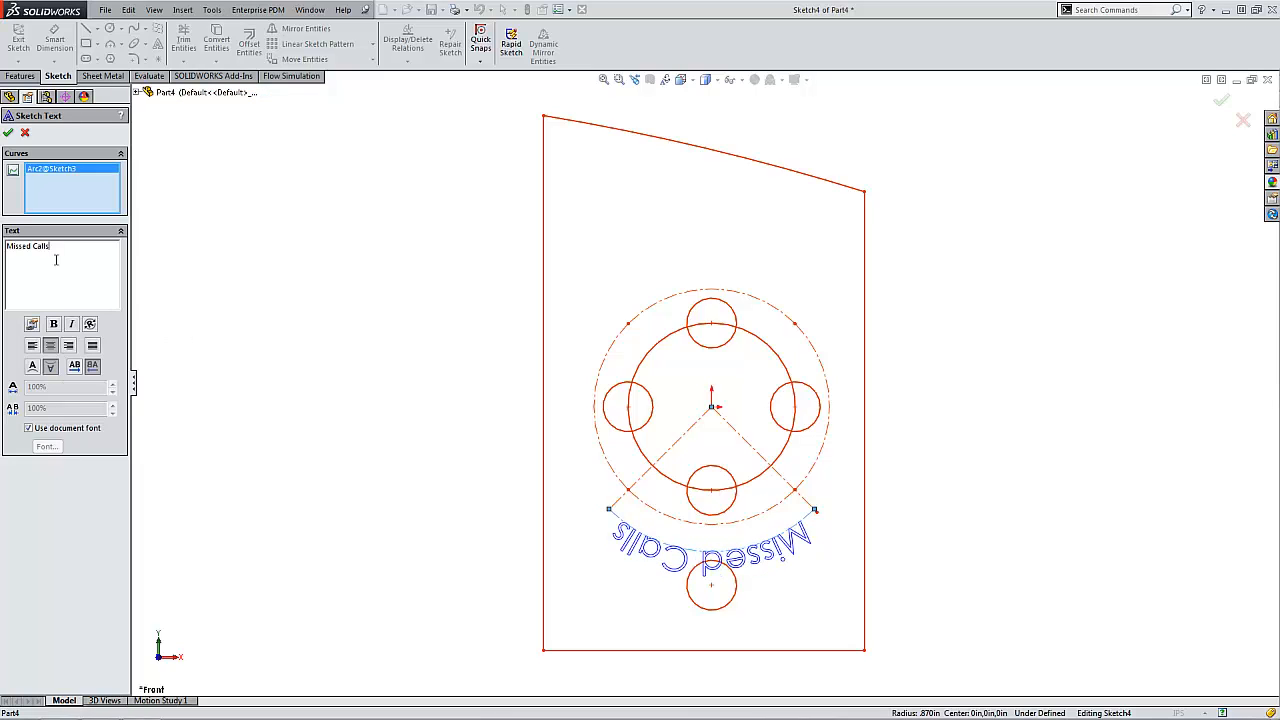
pyautogui.click(33, 367)
pyautogui.click(51, 367)
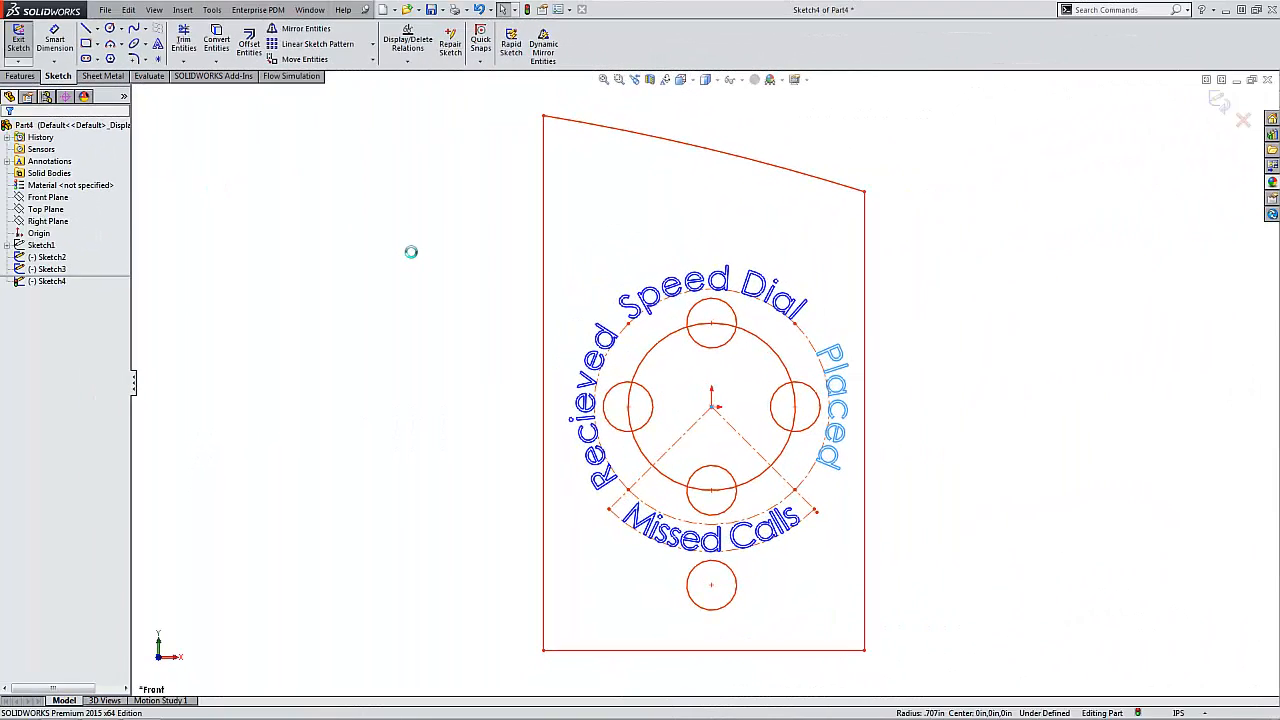
# - Hide Sketch3, which holds the construction arcs and centerlines around the navigation buttons
pyautogui.click(52, 281)
pyautogui.keyDown('ctrl'); pyautogui.click(43, 270); pyautogui.keyUp('ctrl')
pyautogui.rightClick(43, 272)
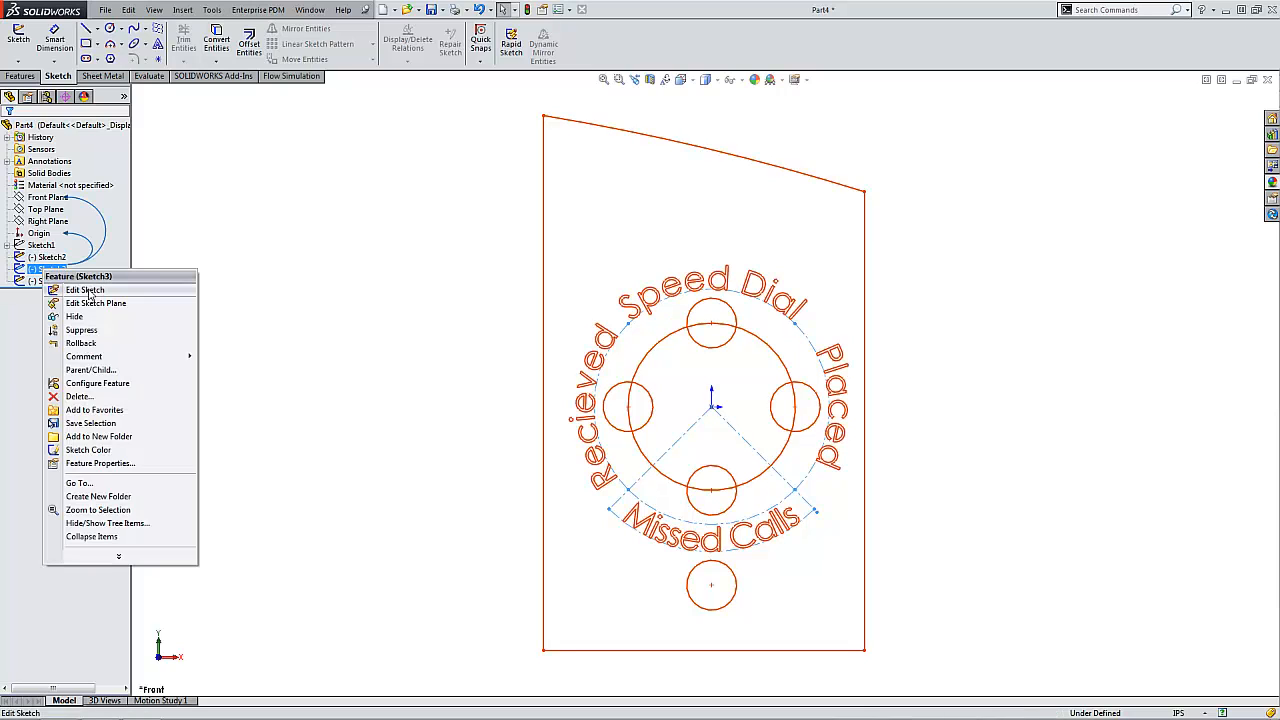
pyautogui.click(74, 316)
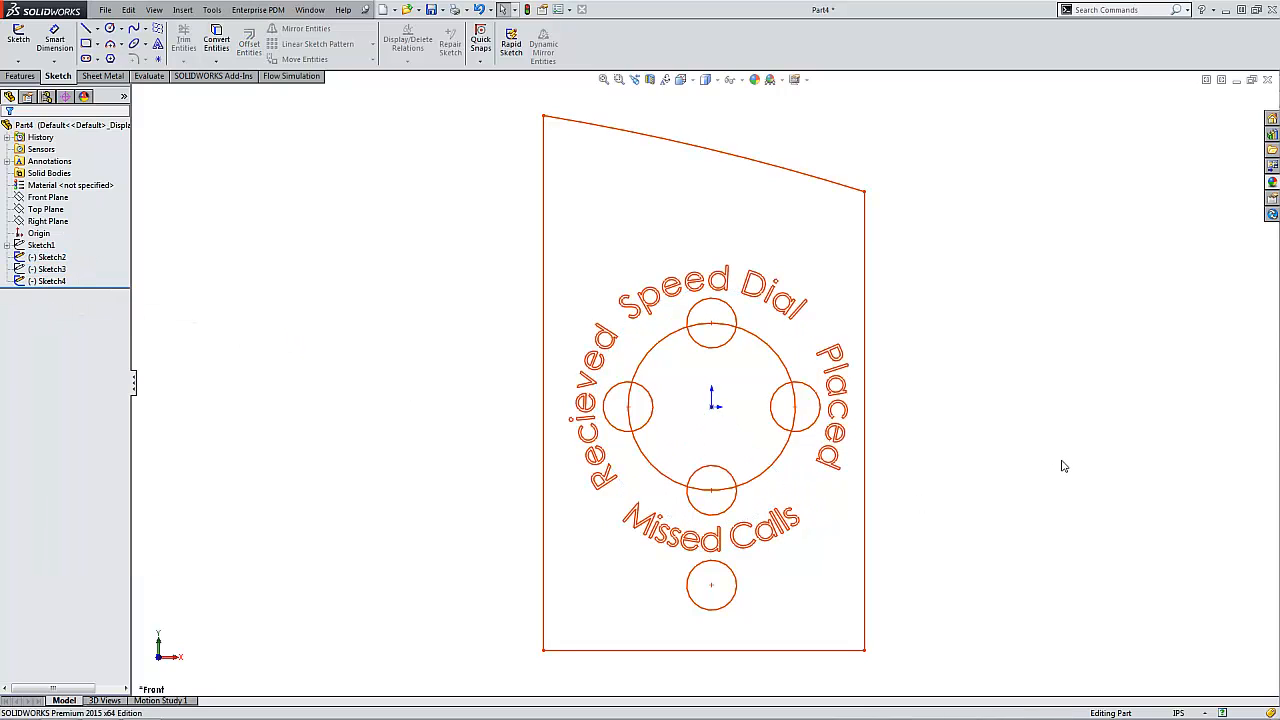
# - Preview the label's printed page from the page setup, and close the preview without printing
pyautogui.click(106, 10)
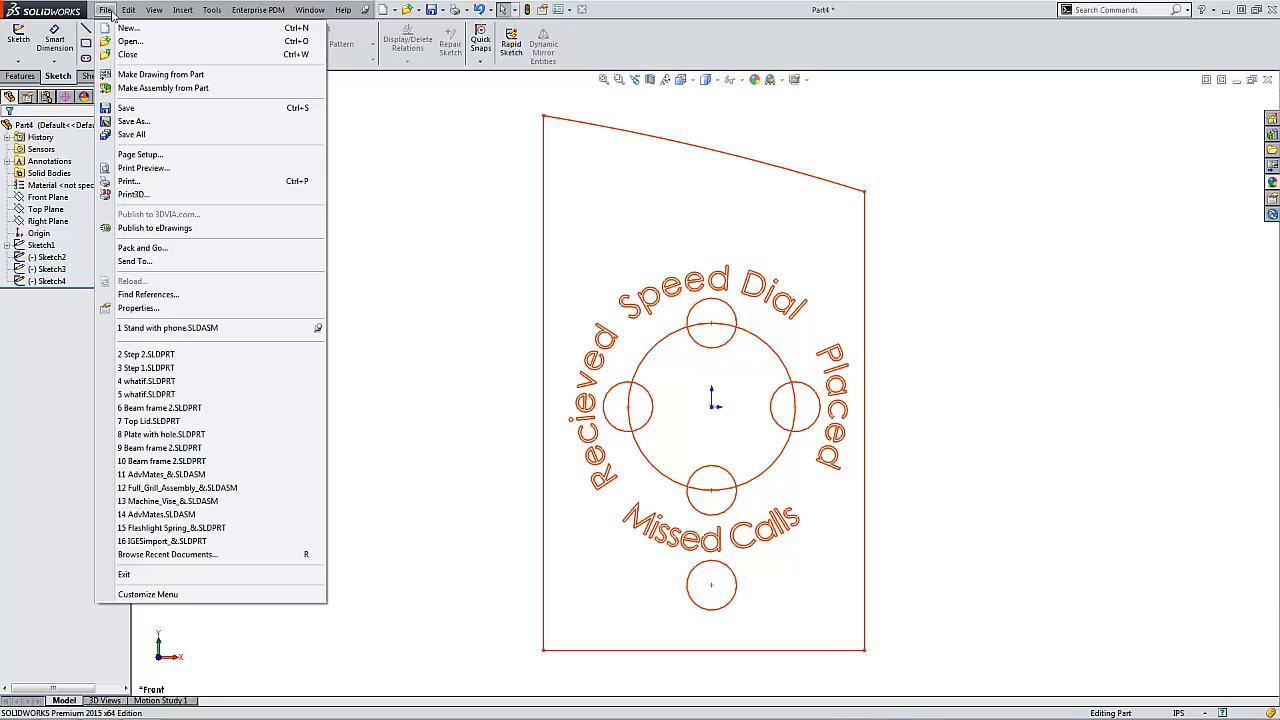
pyautogui.click(142, 155)
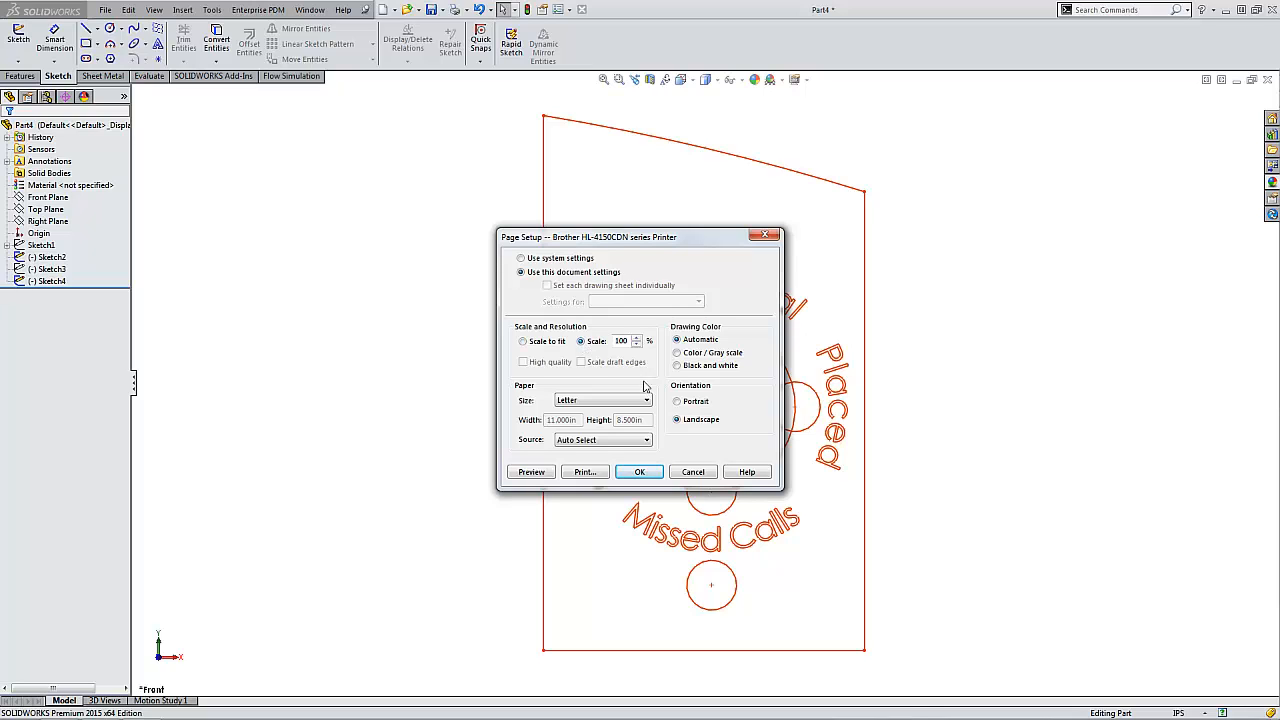
pyautogui.click(531, 472)
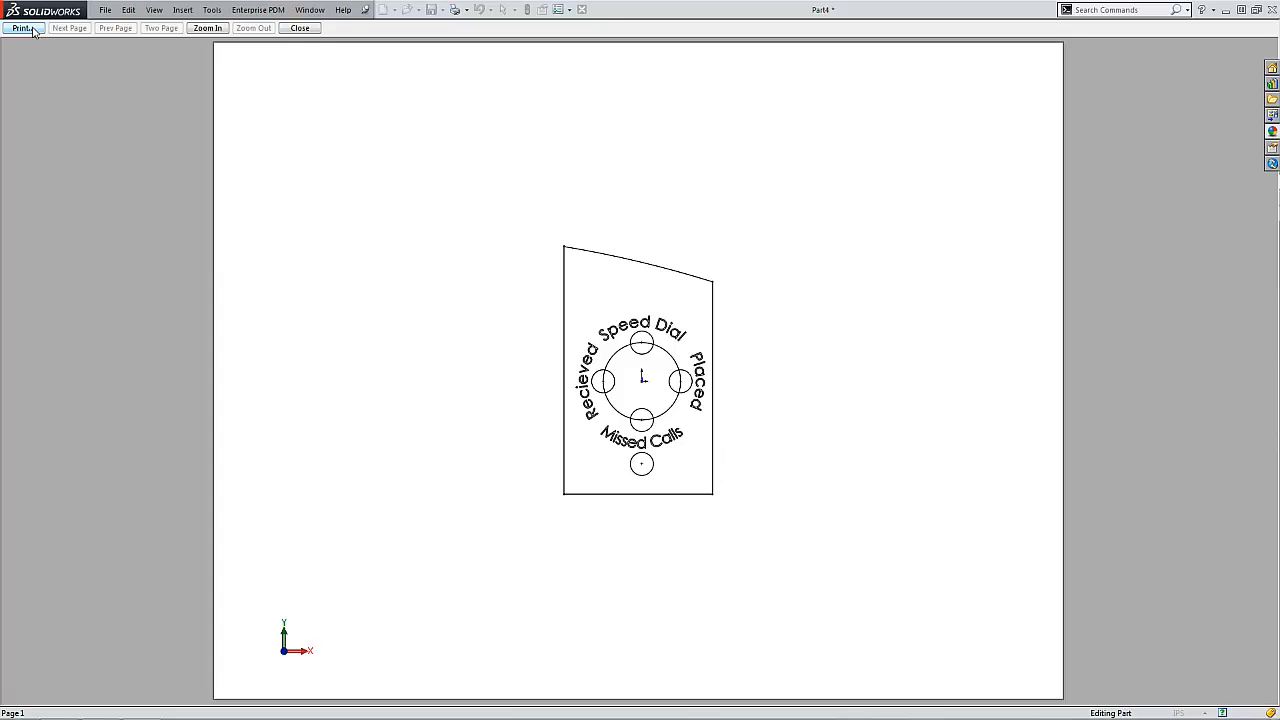
pyautogui.click(300, 28)
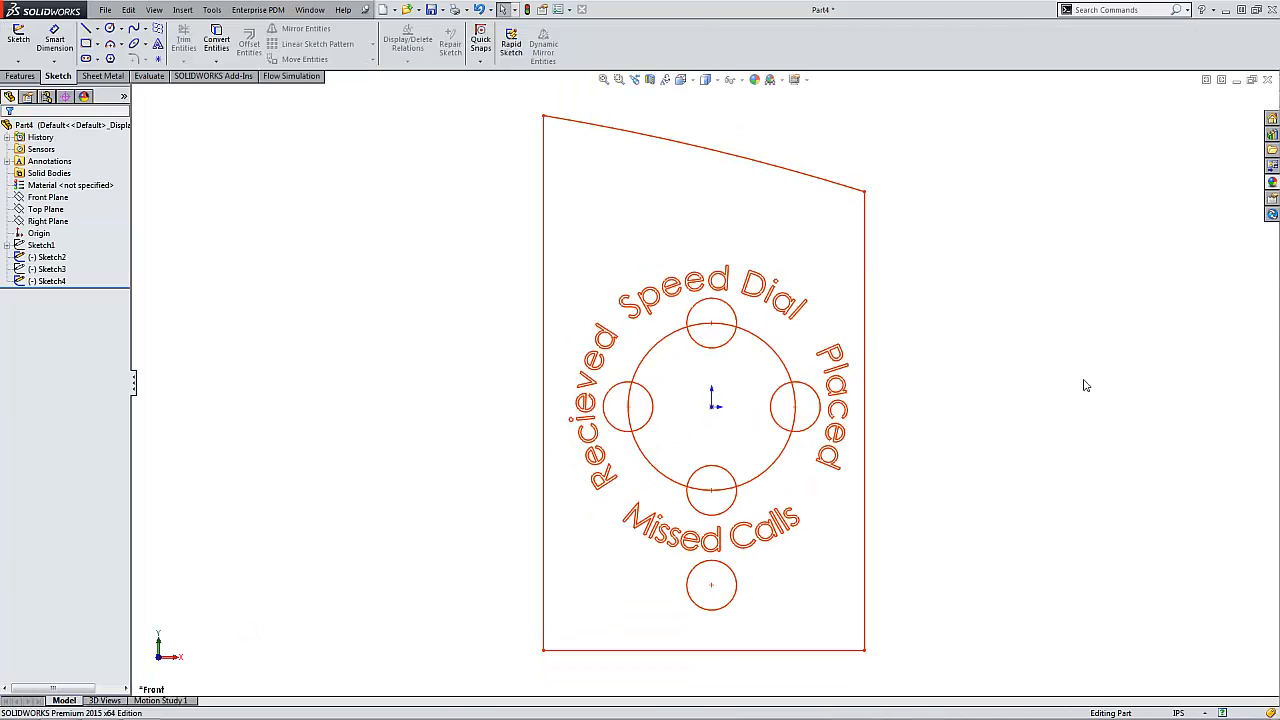